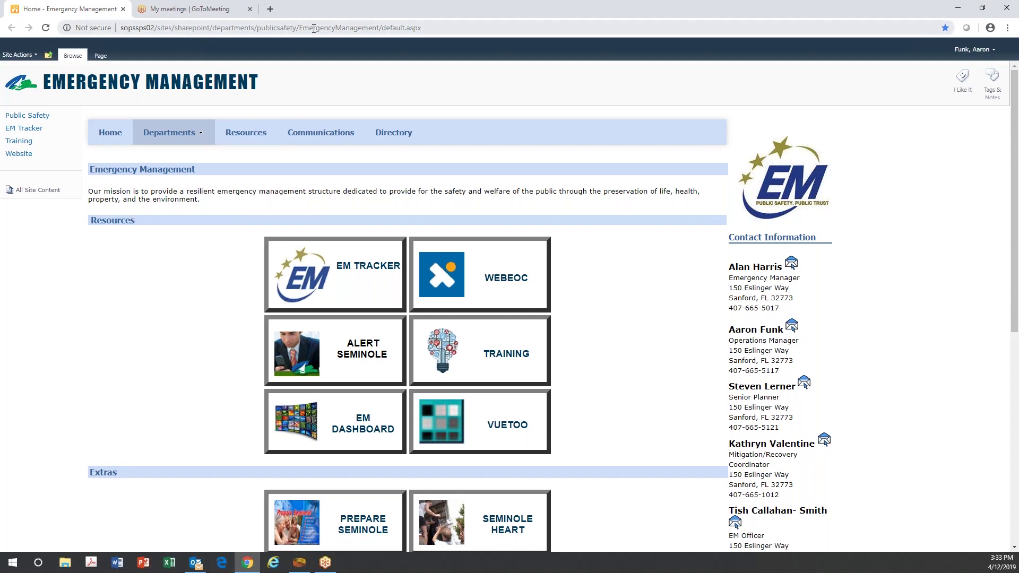
# Step: Open WebEOC from the resources on the Emergency Management page
pyautogui.scroll(-1, 608, 209)
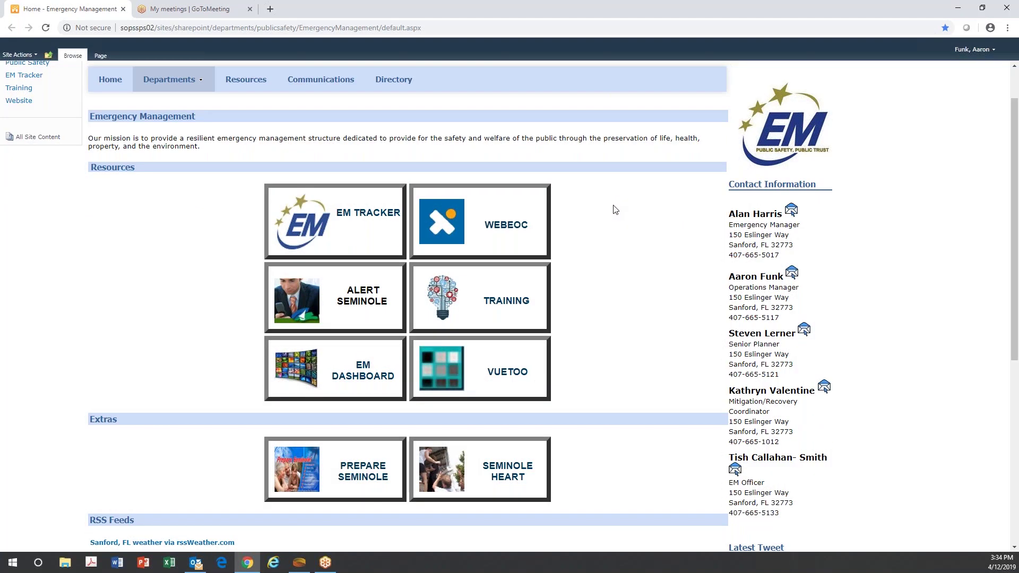
pyautogui.click(493, 217)
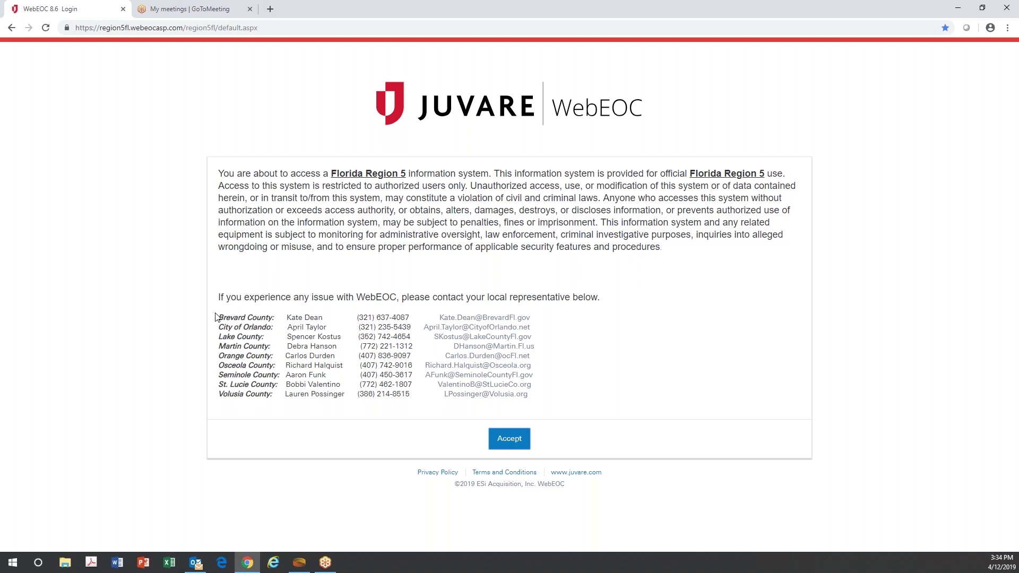
# Step: Highlight the Seminole County representative's contact line and accept the system access notice
pyautogui.moveTo(217, 316); pyautogui.dragTo(532, 298)
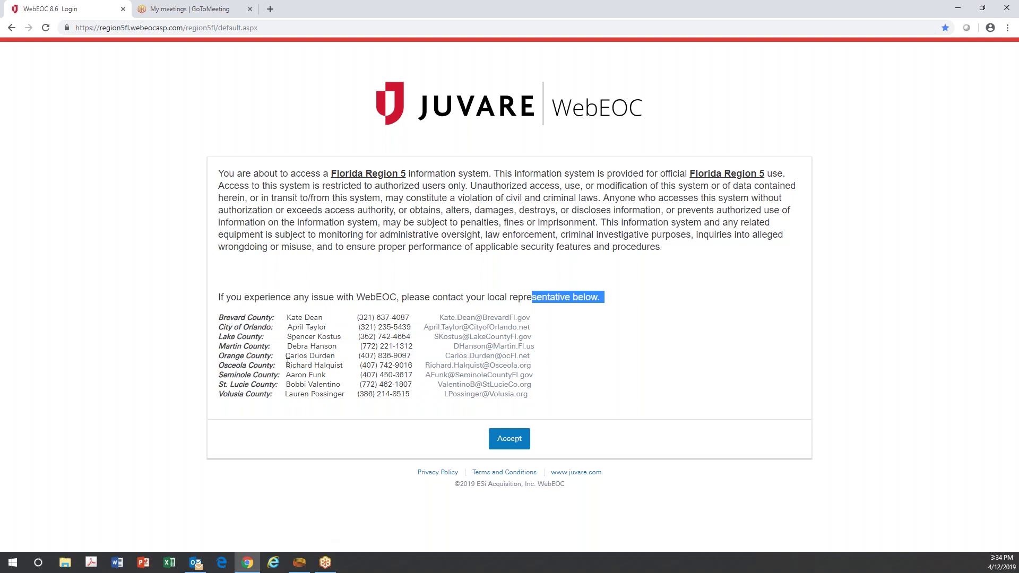
pyautogui.click(212, 375)
pyautogui.moveTo(212, 376); pyautogui.dragTo(534, 379)
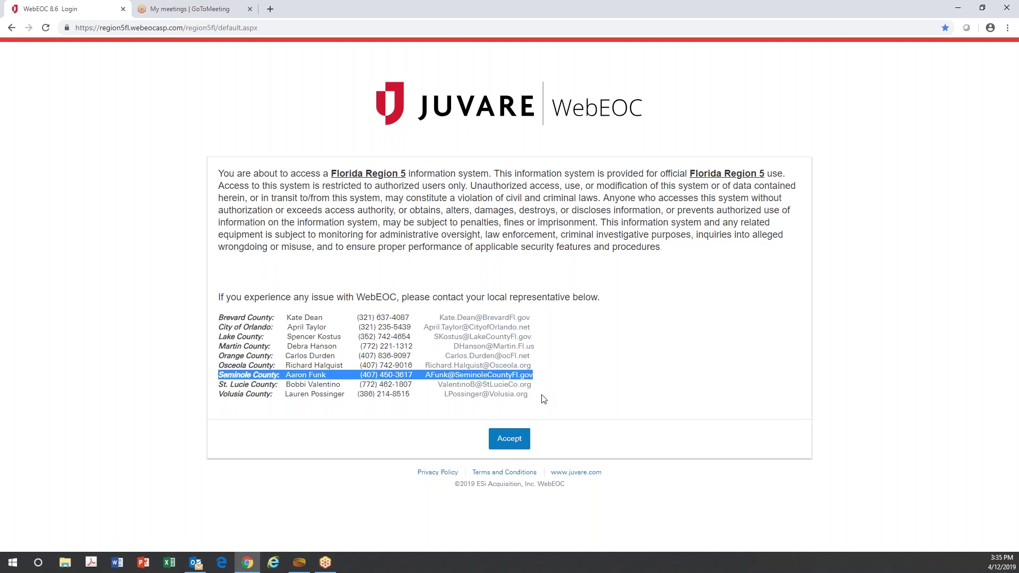
pyautogui.click(510, 439)
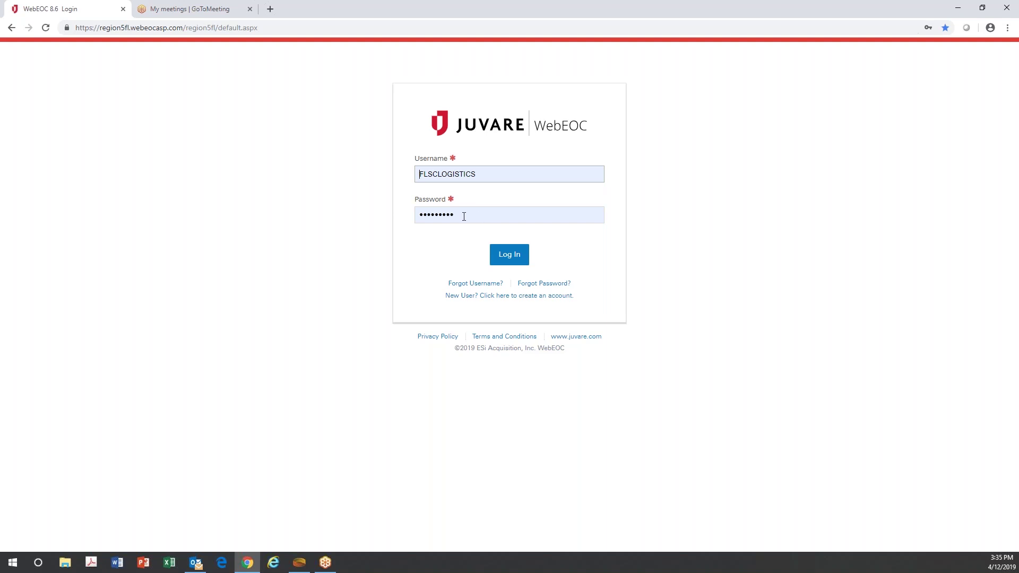
# Step: Check the prefilled password field and log in with the saved logistics account credentials
pyautogui.moveTo(466, 217); pyautogui.dragTo(419, 215)
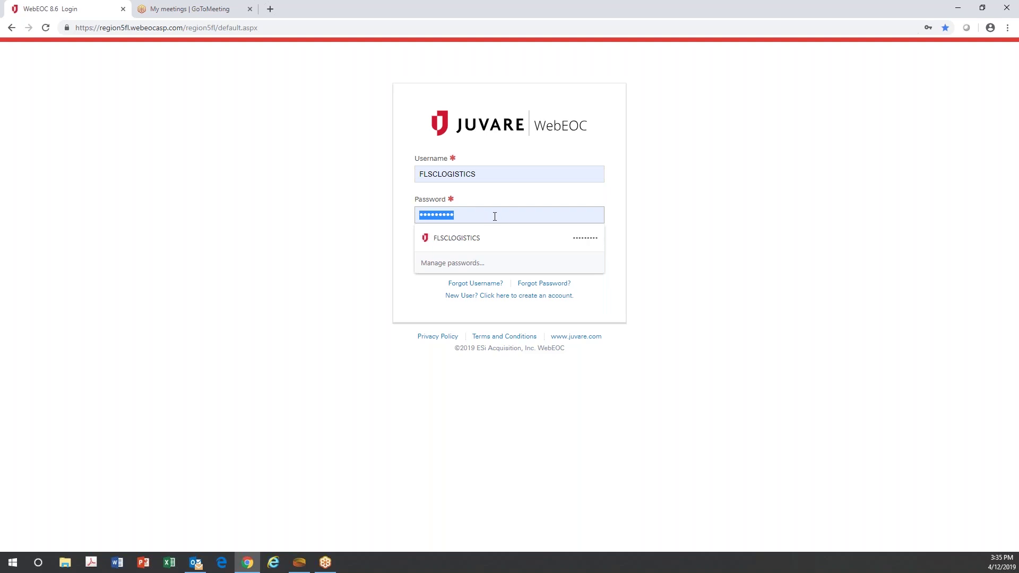
pyautogui.click(523, 203)
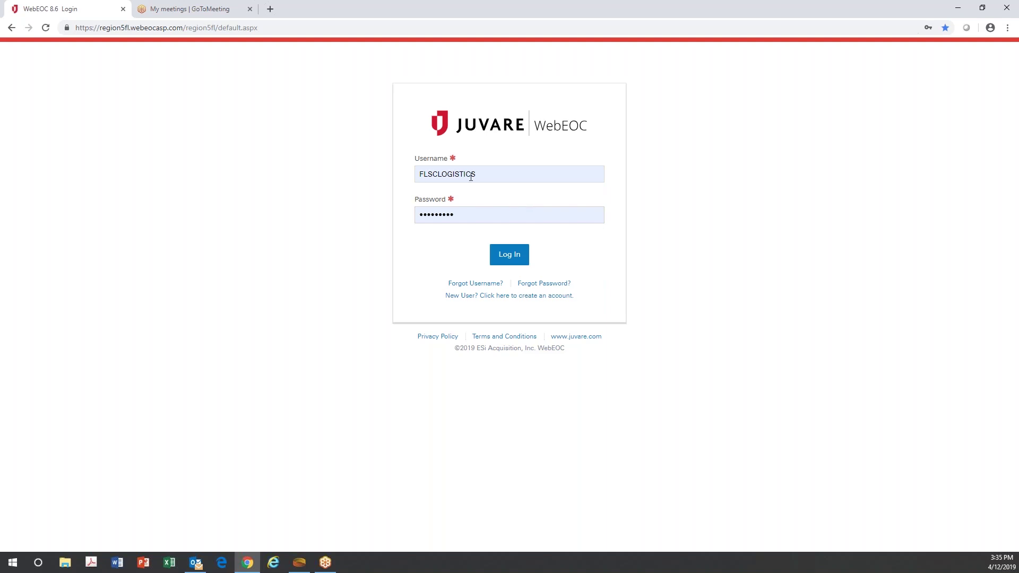
pyautogui.click(515, 260)
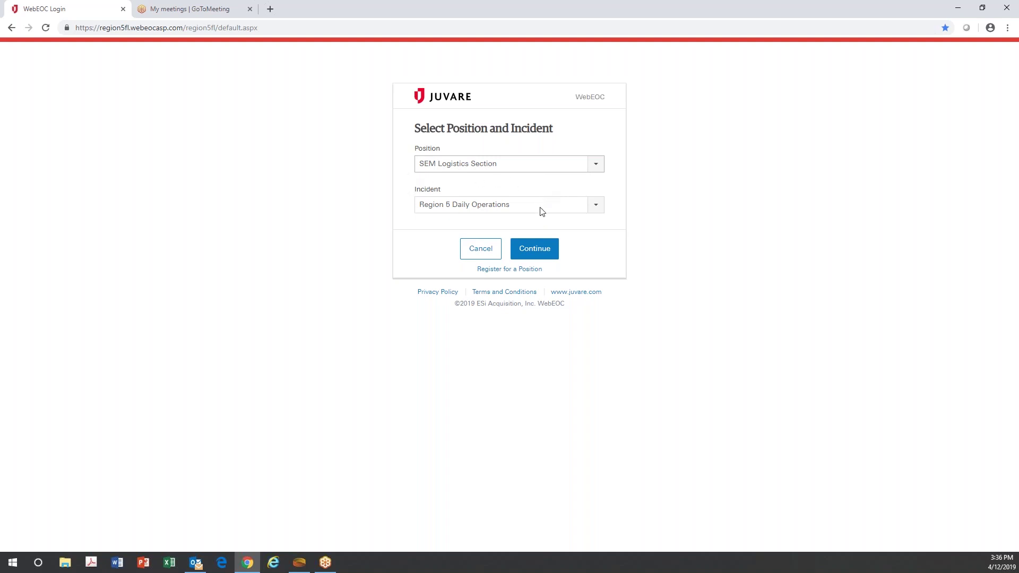
# Step: Set the incident to SERT Training for the SEM Logistics Section position and continue
pyautogui.click(595, 205)
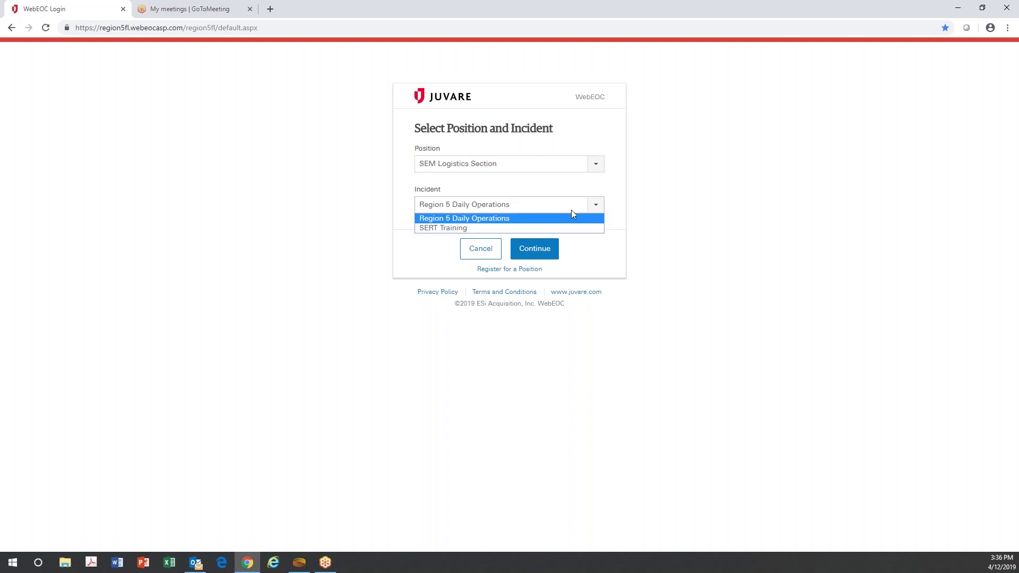
pyautogui.click(437, 228)
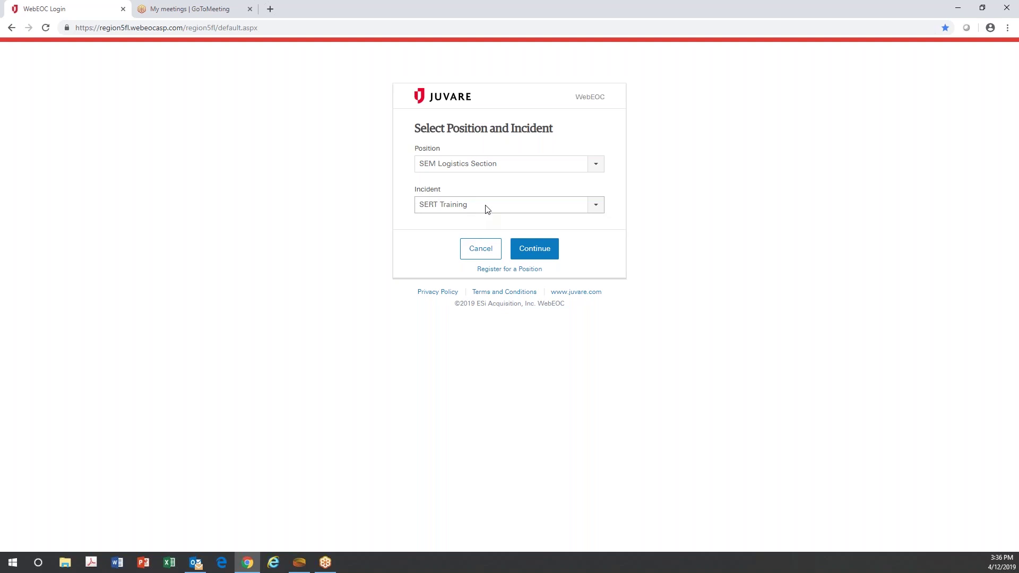
pyautogui.click(521, 249)
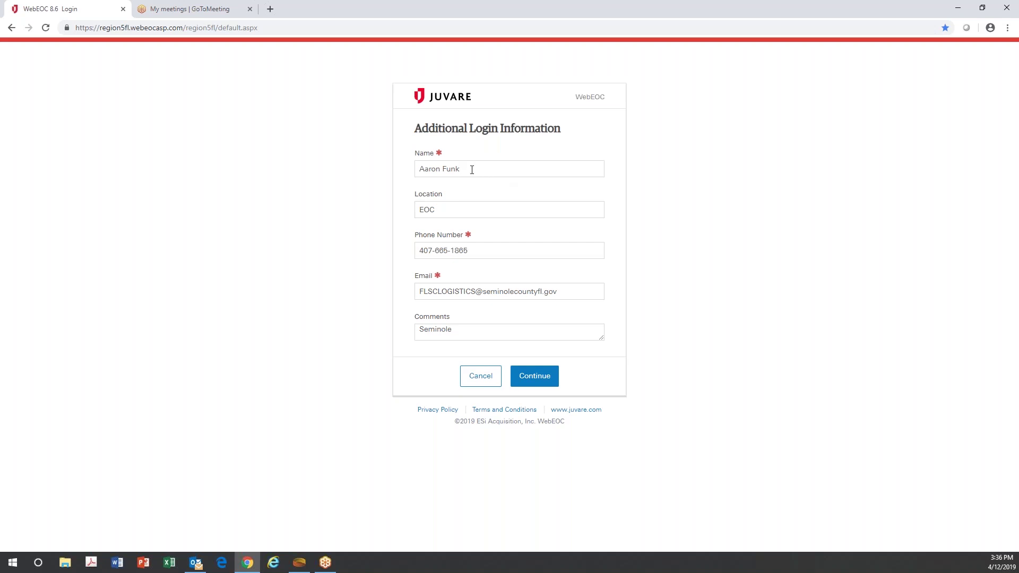
# Step: Examine the prefilled name, location and phone number fields in the additional login information
pyautogui.moveTo(473, 169); pyautogui.dragTo(417, 170)
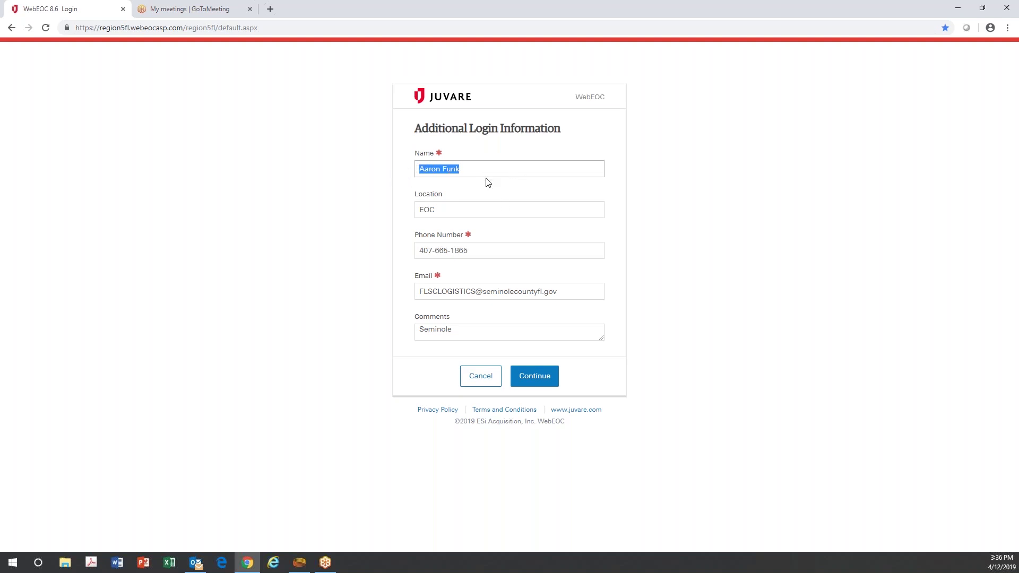
pyautogui.click(464, 208)
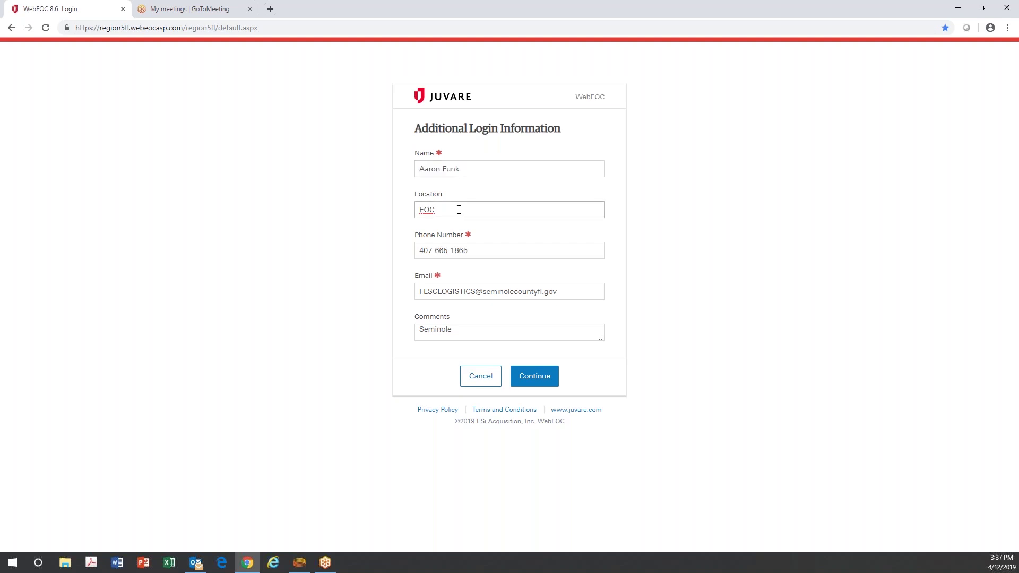
pyautogui.moveTo(464, 210); pyautogui.dragTo(418, 209)
pyautogui.click(442, 210)
pyautogui.click(472, 249)
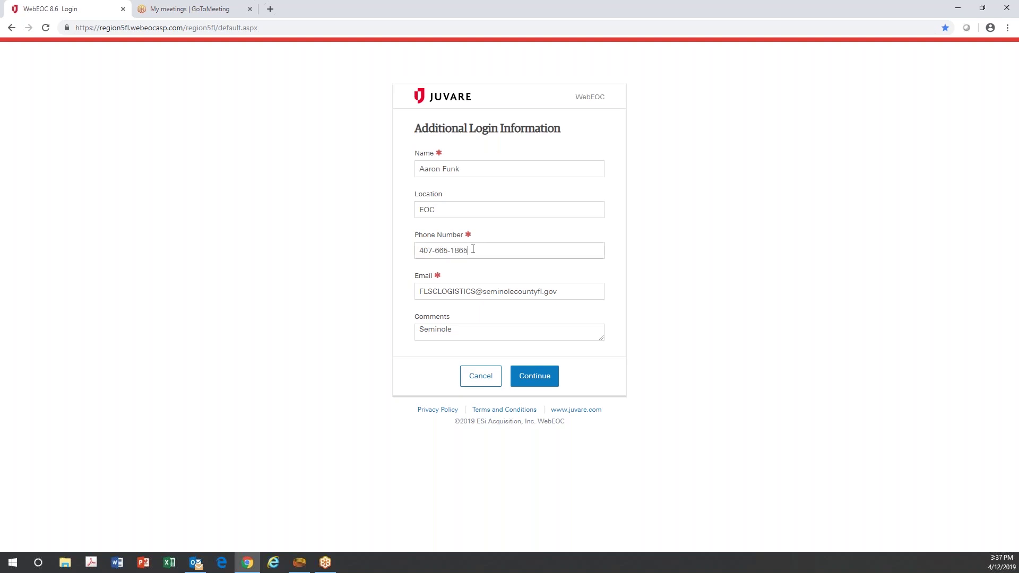
pyautogui.moveTo(466, 249); pyautogui.dragTo(420, 250)
pyautogui.click(480, 253)
# Step: Check the prefilled email and comments fields and submit the additional login information
pyautogui.click(562, 293)
pyautogui.moveTo(561, 292); pyautogui.dragTo(420, 292)
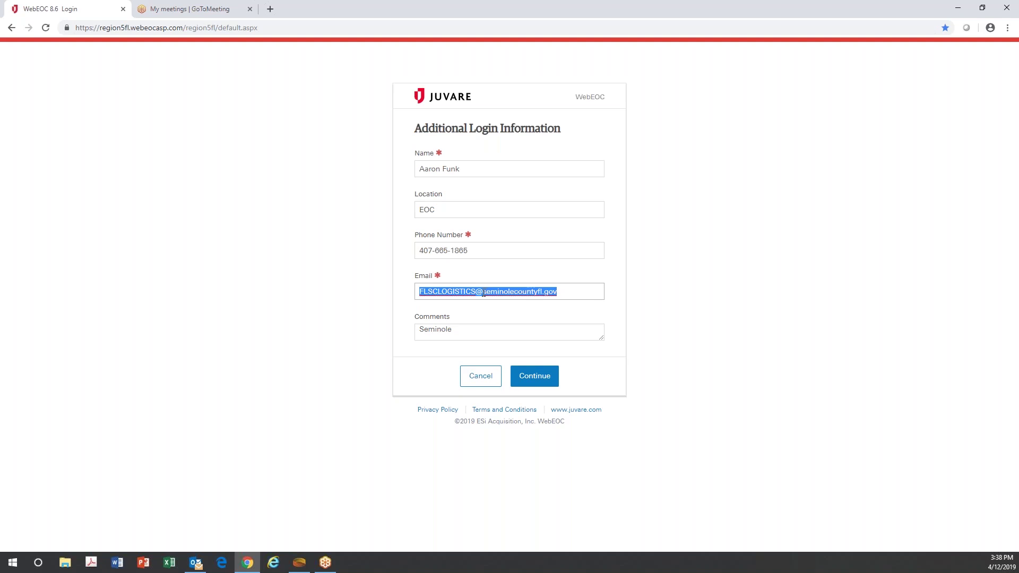
pyautogui.click(575, 291)
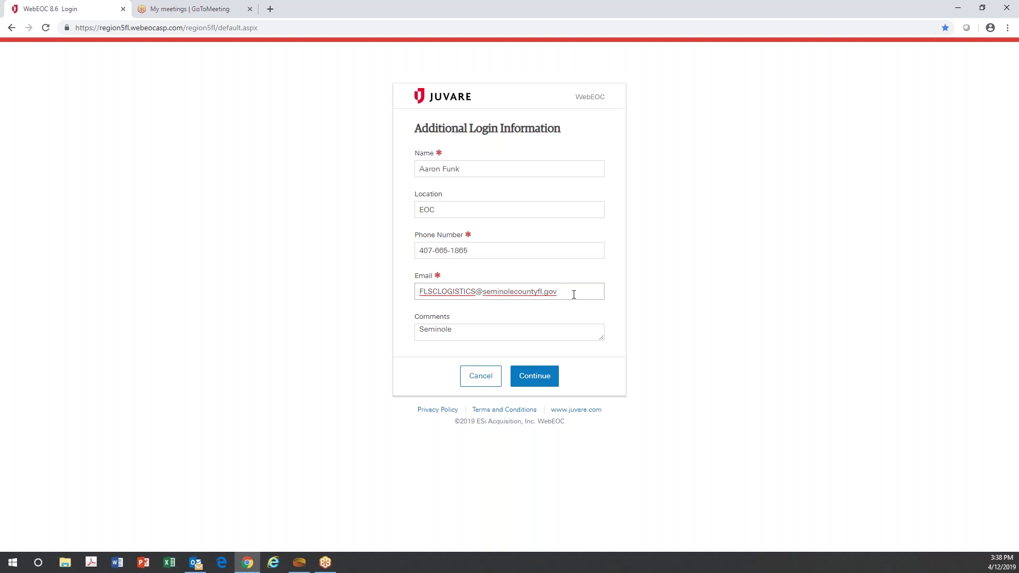
pyautogui.click(455, 331)
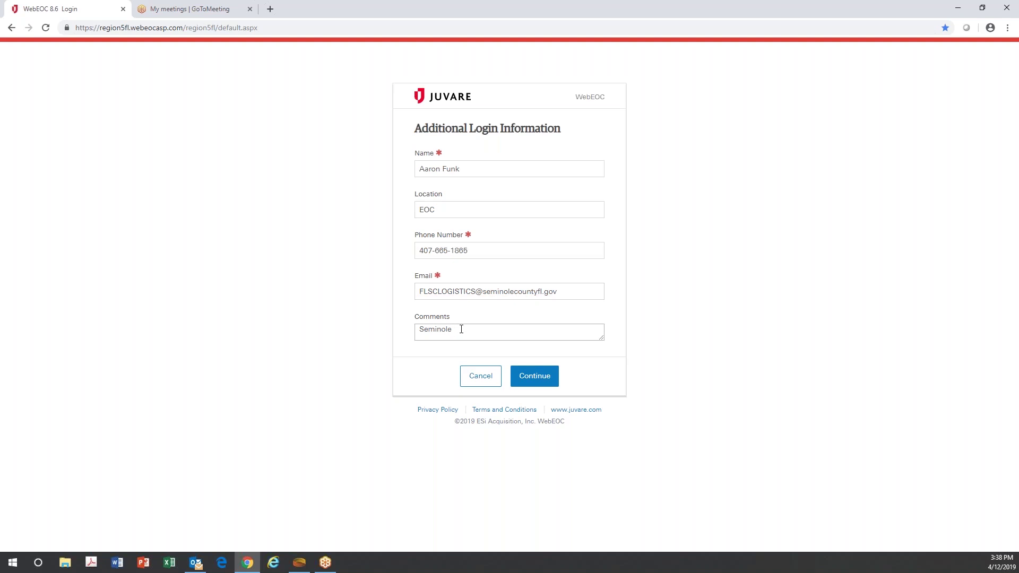
pyautogui.moveTo(459, 329); pyautogui.dragTo(419, 330)
pyautogui.click(455, 330)
pyautogui.moveTo(457, 330); pyautogui.dragTo(418, 329)
pyautogui.click(463, 330)
pyautogui.click(534, 375)
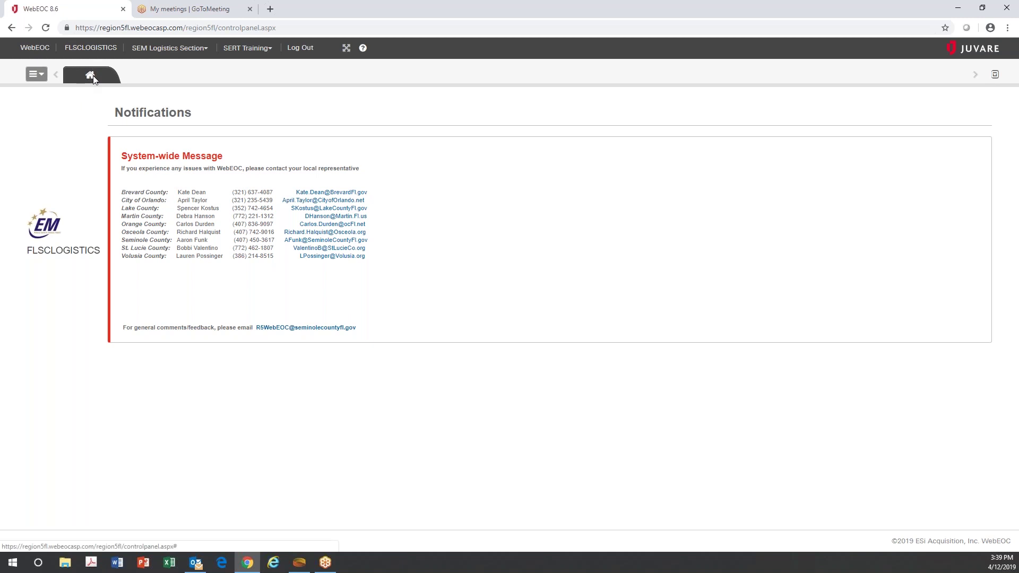
# Step: Open the After Action Review, Business Status, Recovery Shelters and Resource Requests/Task Assignments boards
pyautogui.click(40, 77)
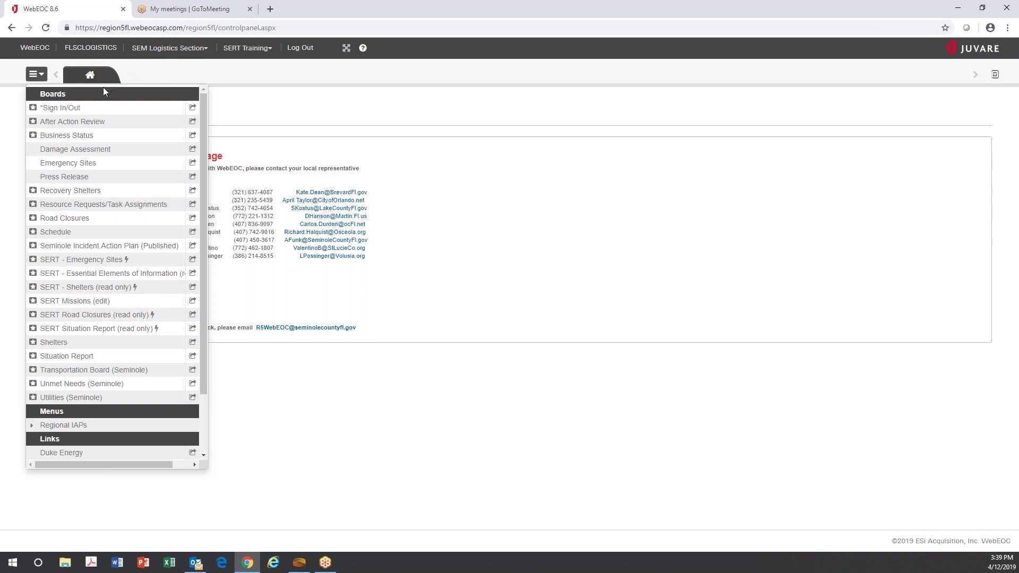
pyautogui.click(76, 122)
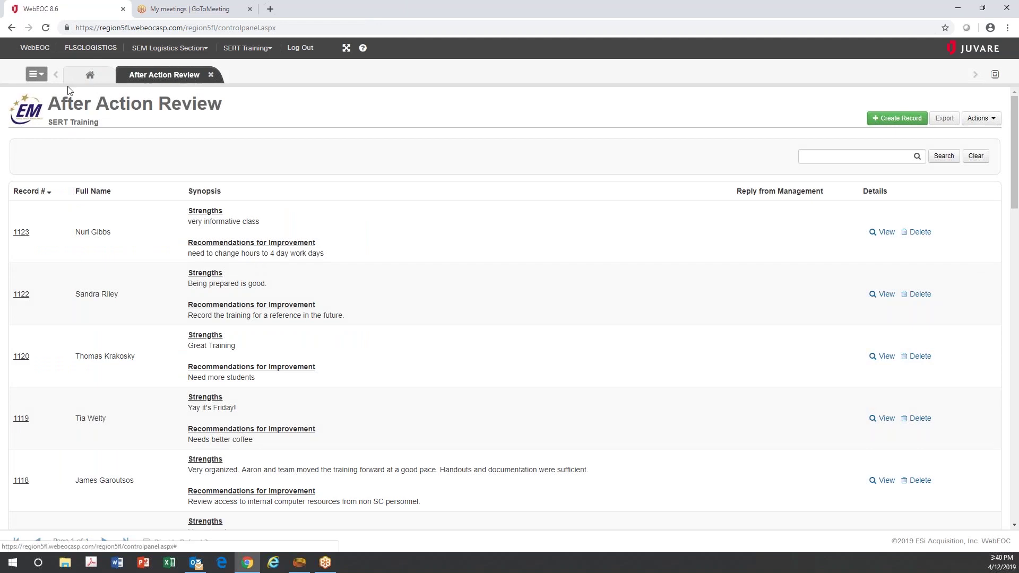
pyautogui.click(39, 75)
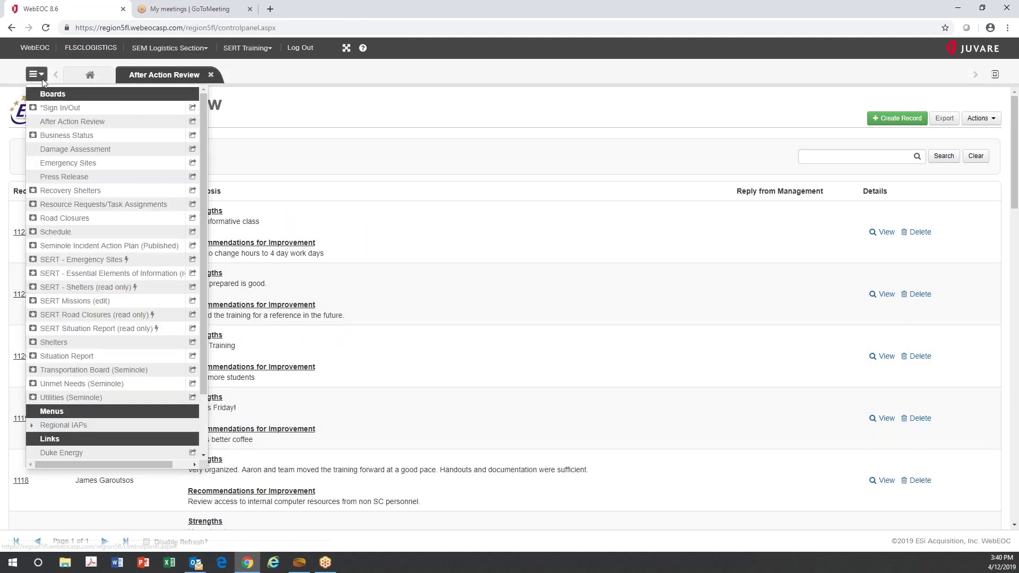
pyautogui.click(58, 135)
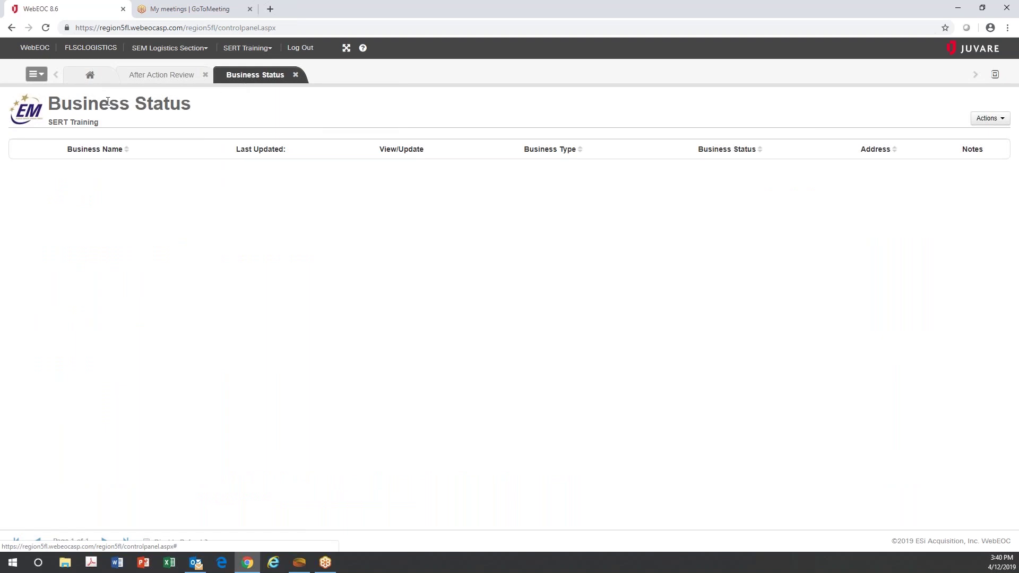
pyautogui.click(38, 74)
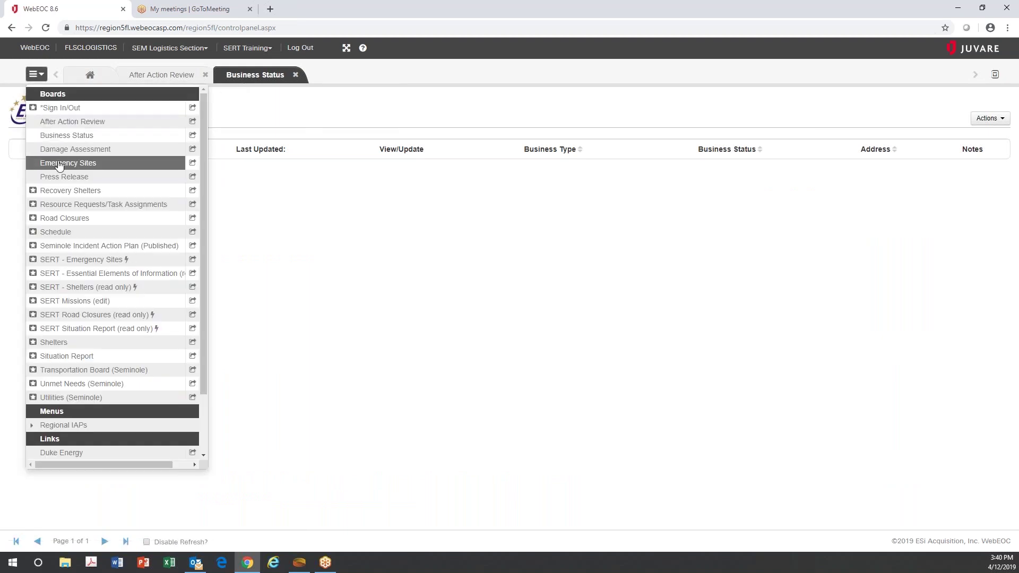
pyautogui.click(57, 191)
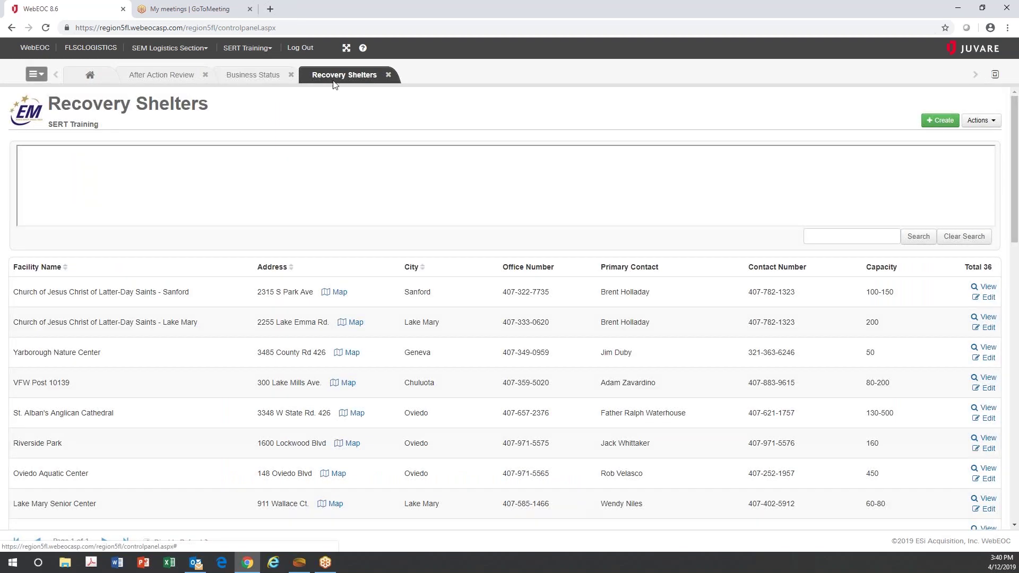
pyautogui.click(36, 75)
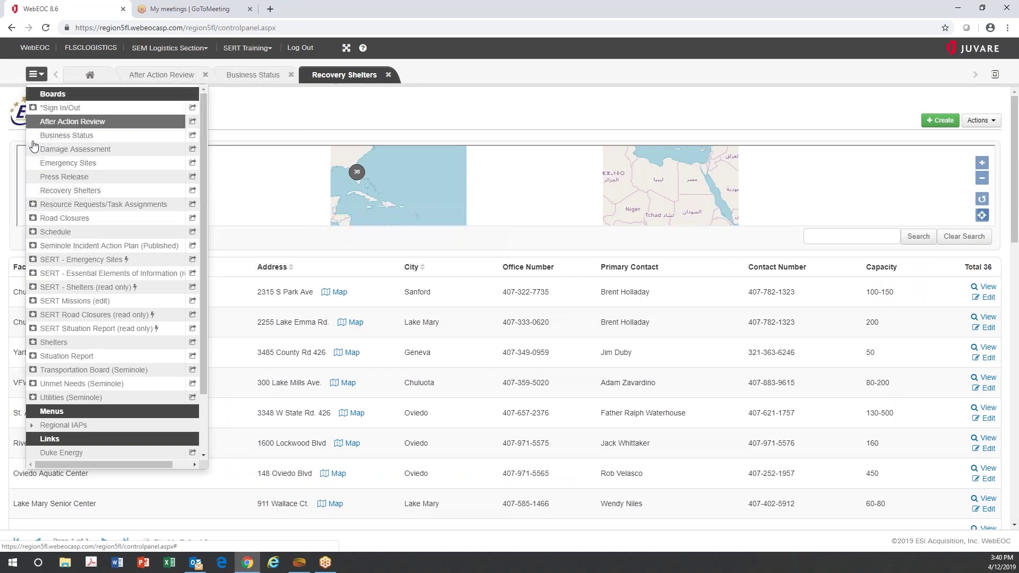
pyautogui.click(53, 205)
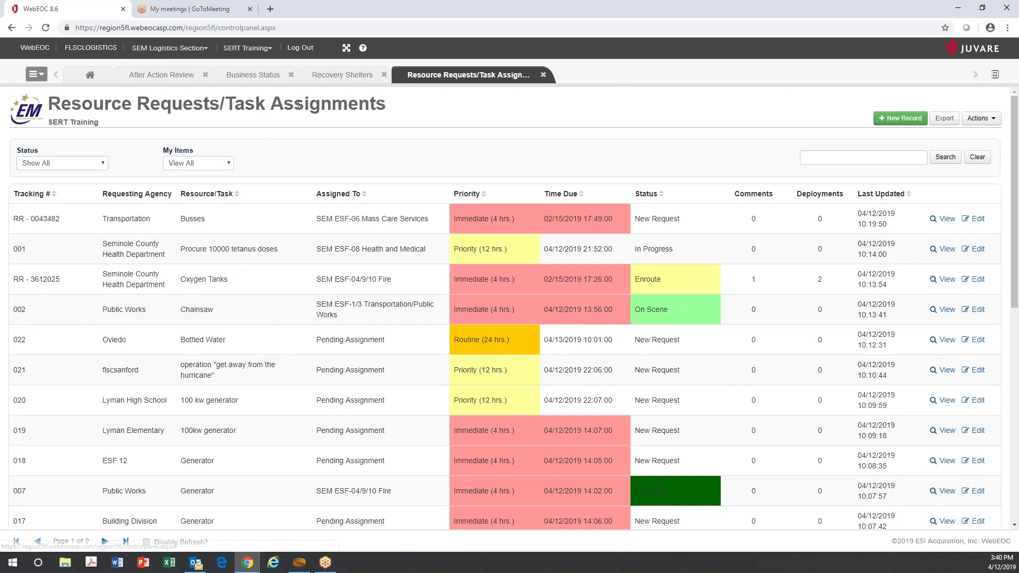
# Step: Close the After Action Review, Business Status and Recovery Shelters boards, keeping Resource Requests/Task Assignments open
pyautogui.click(204, 75)
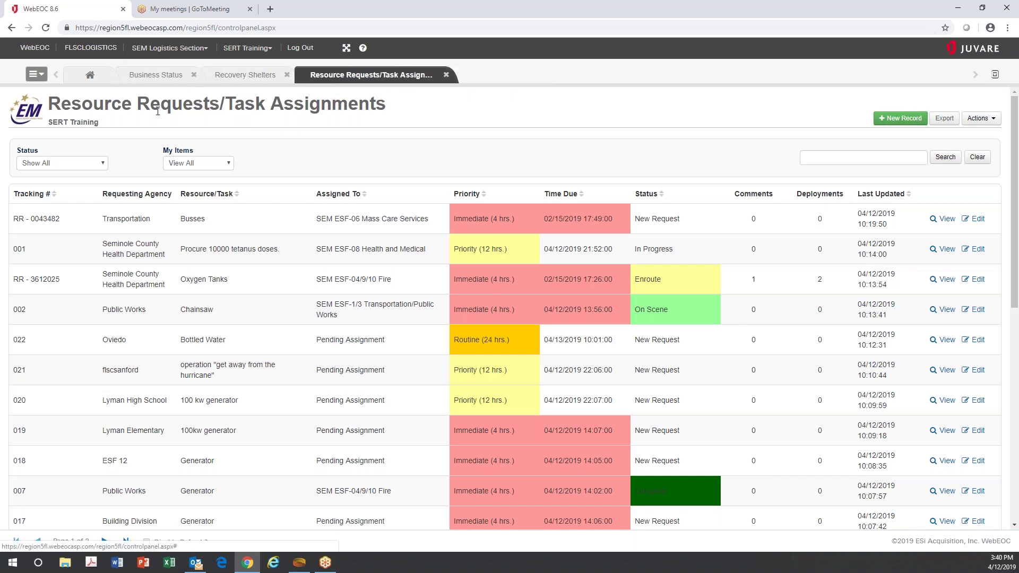
pyautogui.click(194, 75)
pyautogui.click(200, 75)
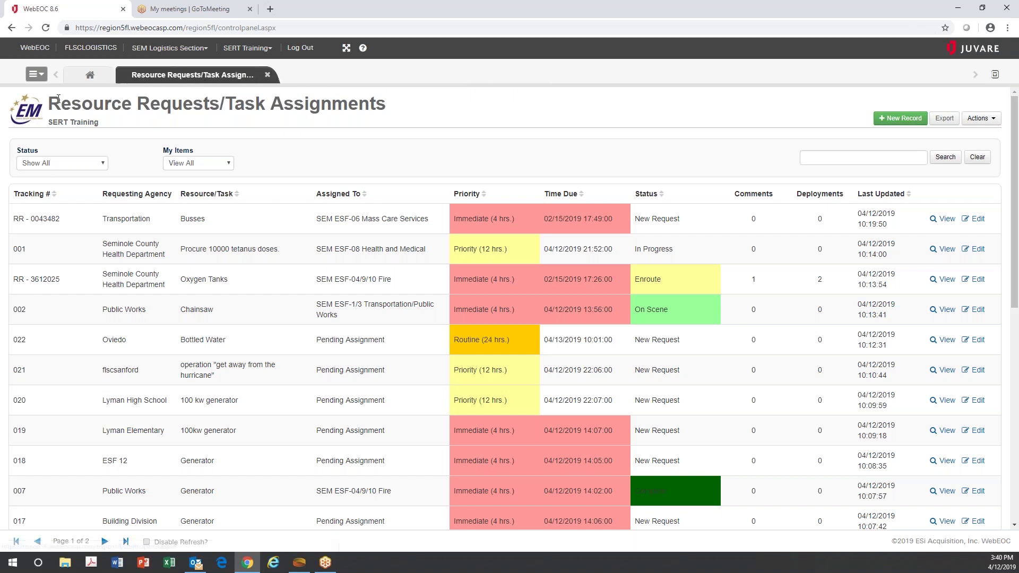
# Step: View the After Action Review board in a separate window, move that window aside and close it
pyautogui.click(44, 75)
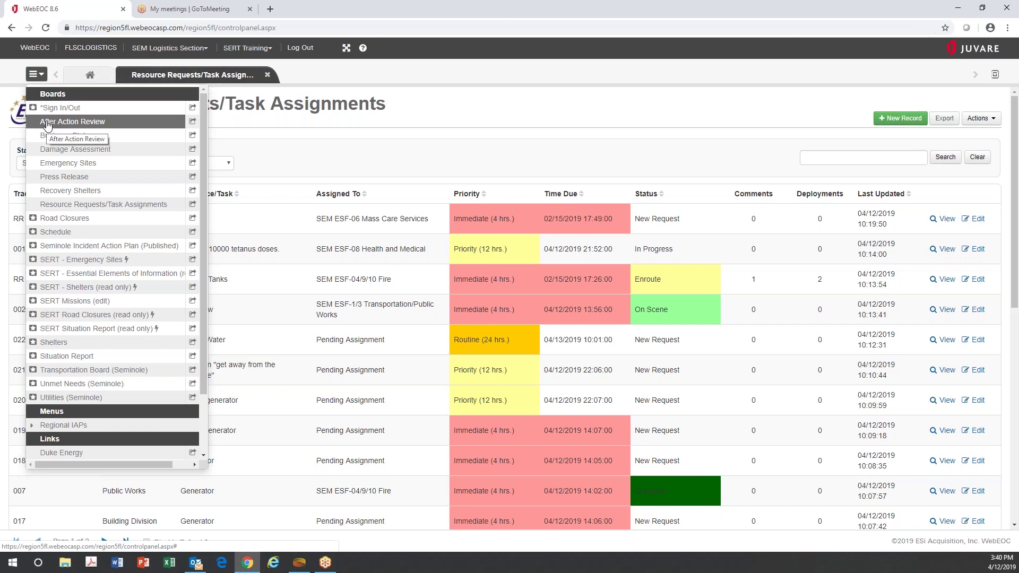
pyautogui.click(193, 124)
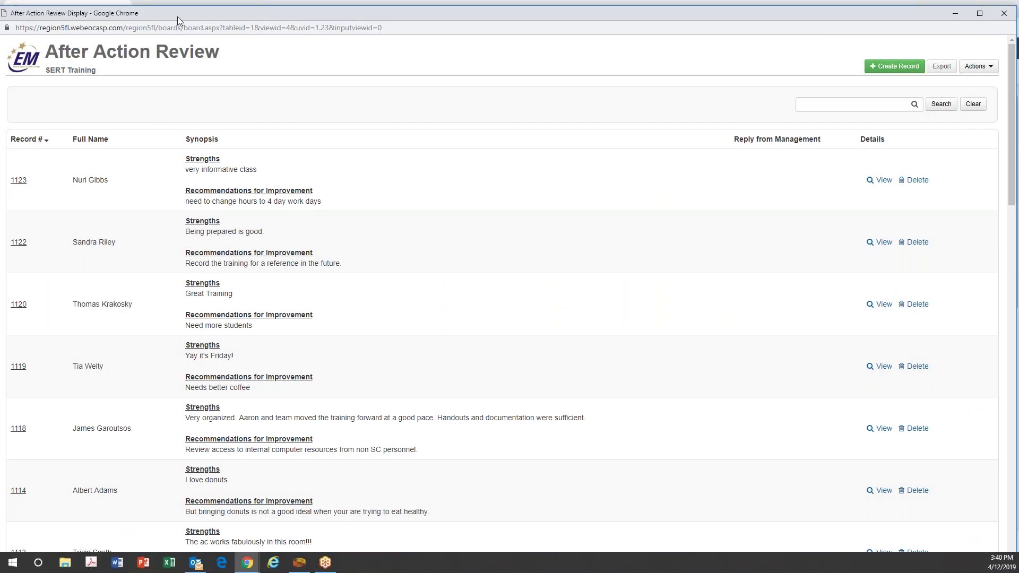
pyautogui.moveTo(177, 17); pyautogui.dragTo(148, 32)
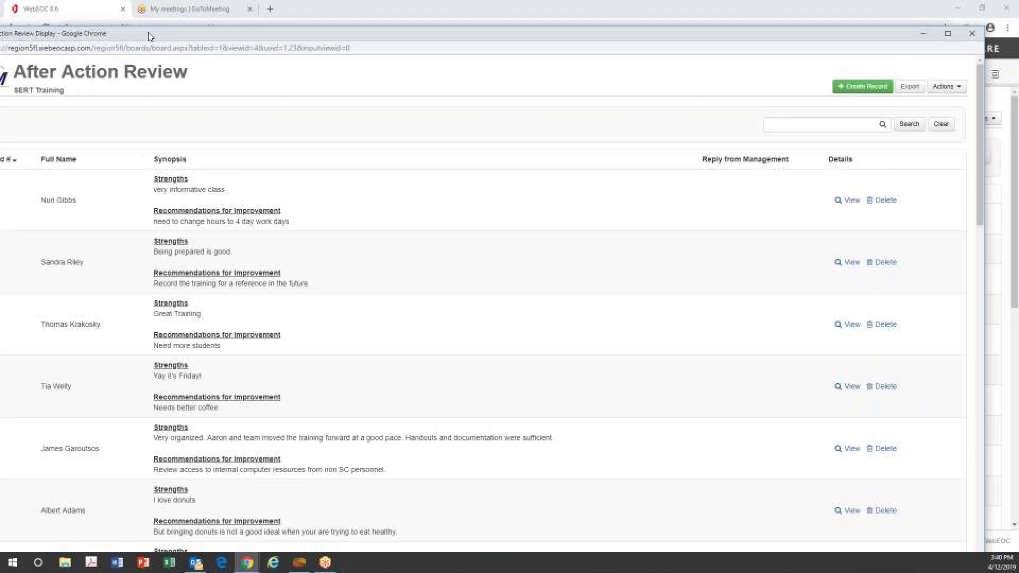
pyautogui.click(977, 34)
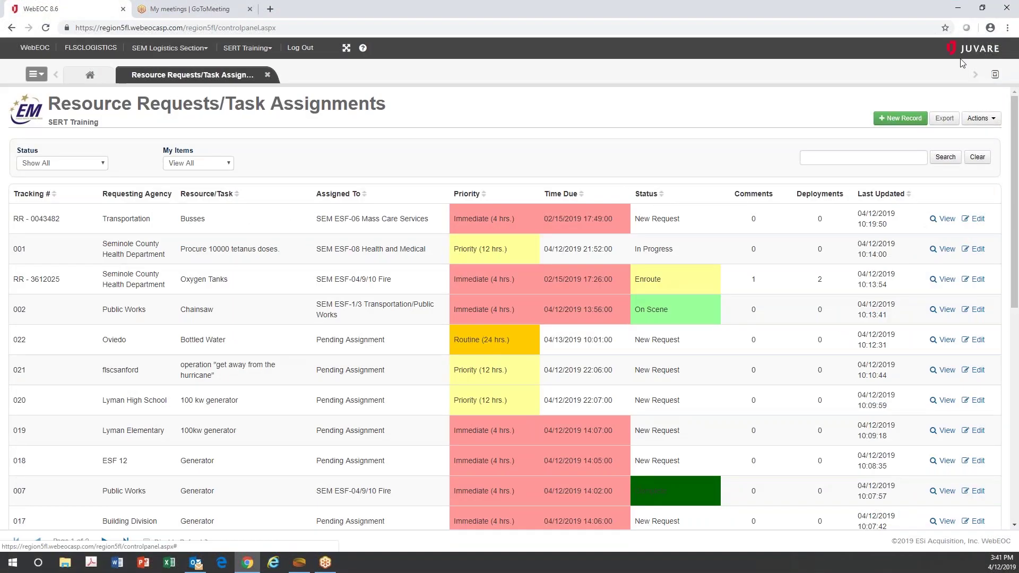
# Step: View the home notifications and return to the Resource Requests/Task Assignments board
pyautogui.click(85, 76)
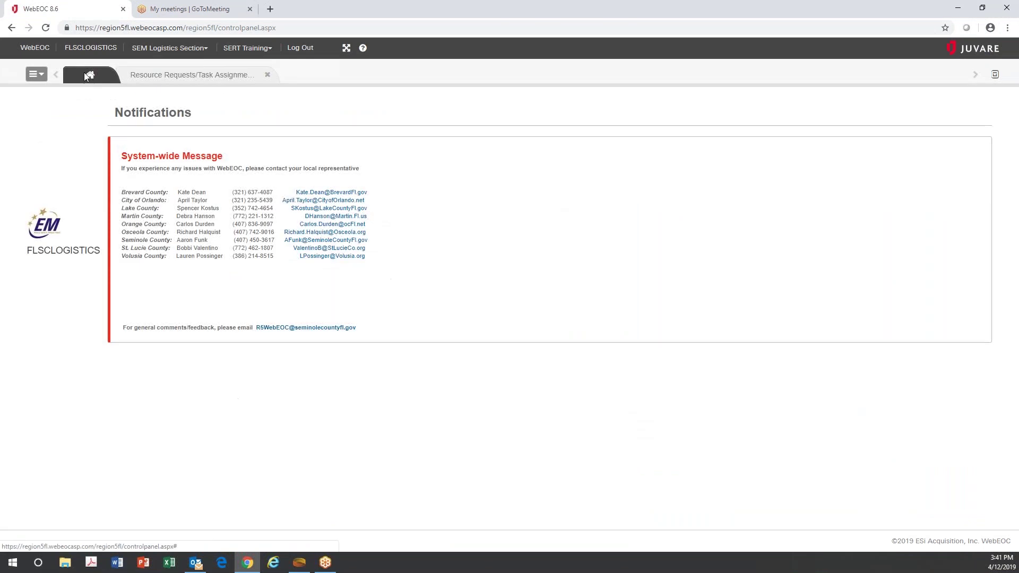
pyautogui.click(123, 77)
# Step: Open the Business Status board alongside Resource Requests/Task Assignments
pyautogui.click(39, 75)
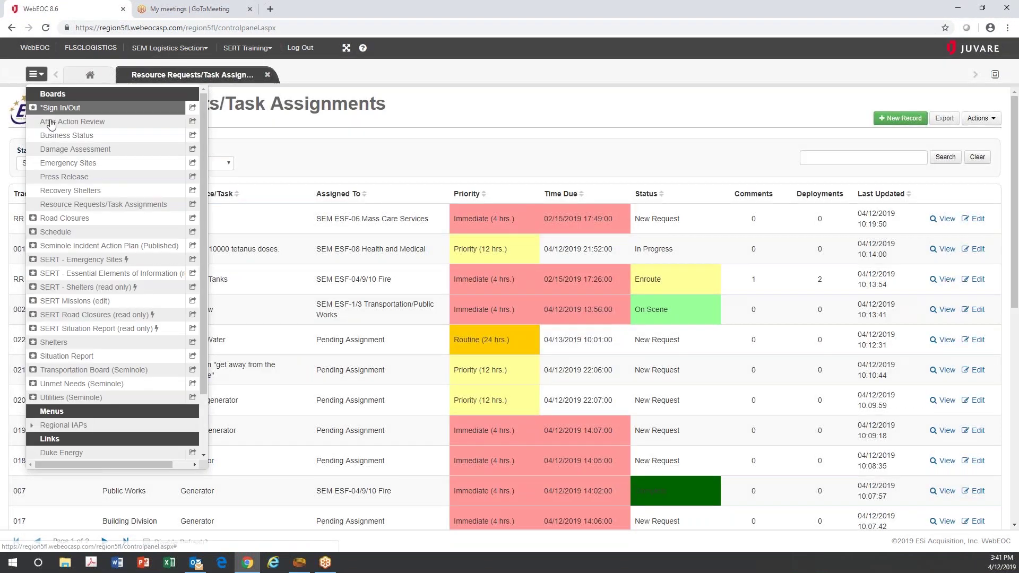
pyautogui.click(53, 134)
pyautogui.click(41, 77)
pyautogui.click(45, 137)
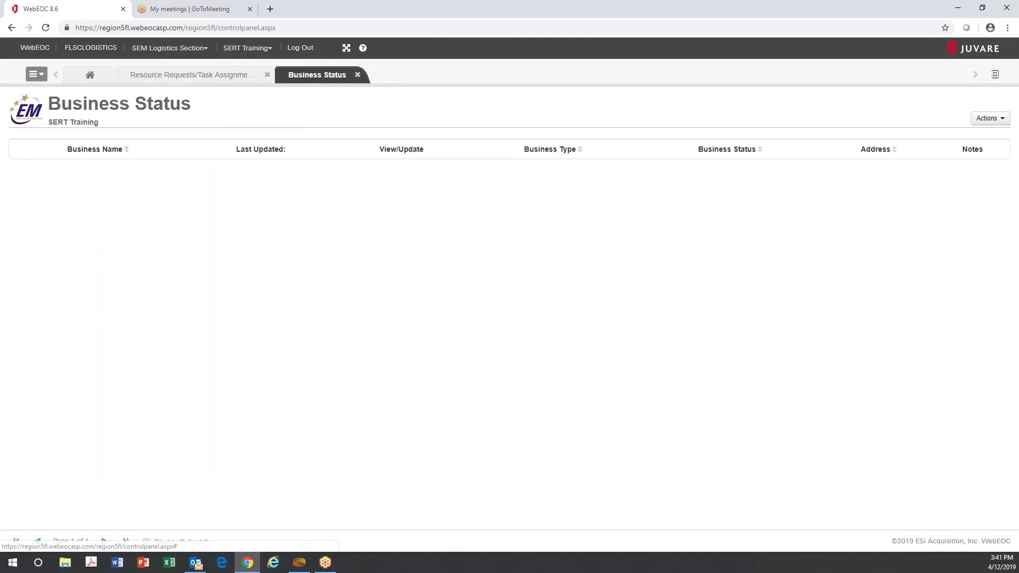
# Step: View the home notifications and bring up the Resource Requests/Task Assignments board from the board list
pyautogui.click(93, 77)
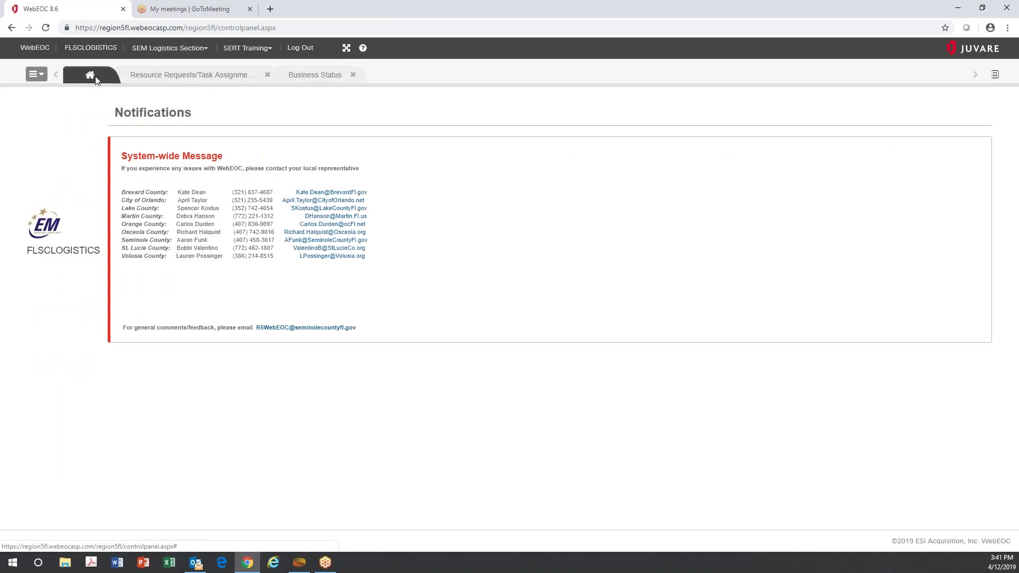
pyautogui.click(36, 75)
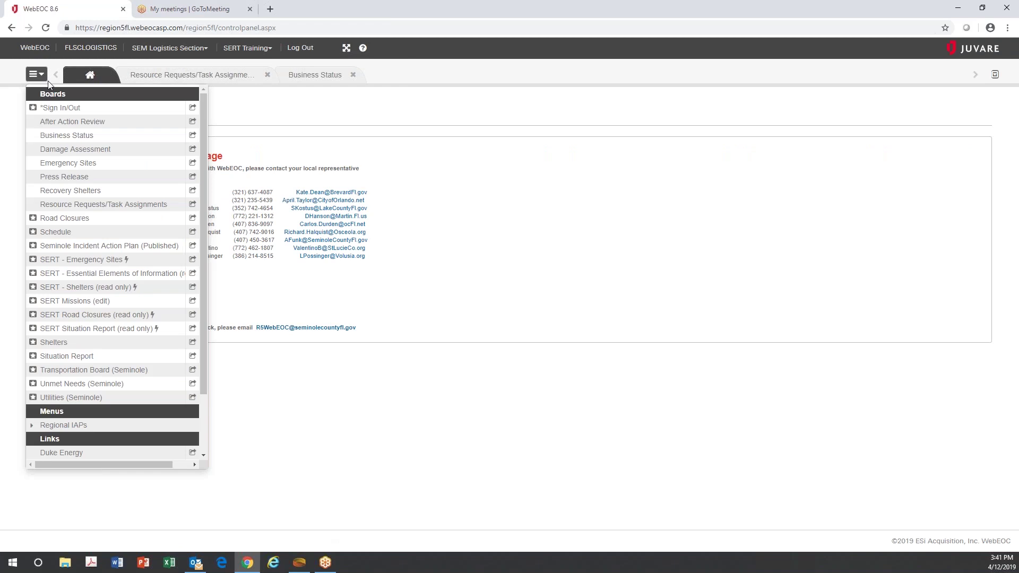
pyautogui.click(67, 205)
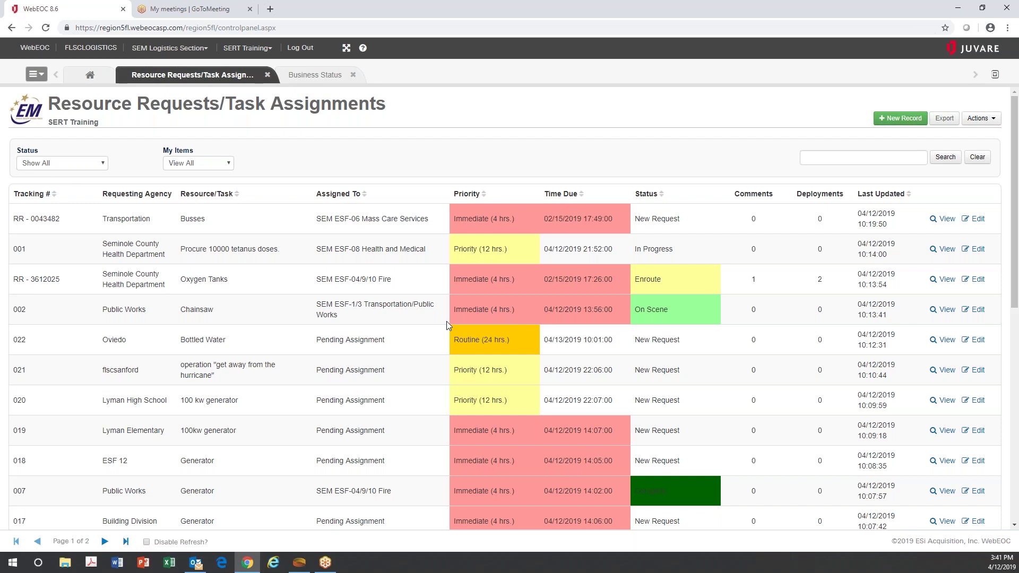
# Step: Filter the resource requests by the Unassigned status and restore the filter to Show All
pyautogui.click(91, 169)
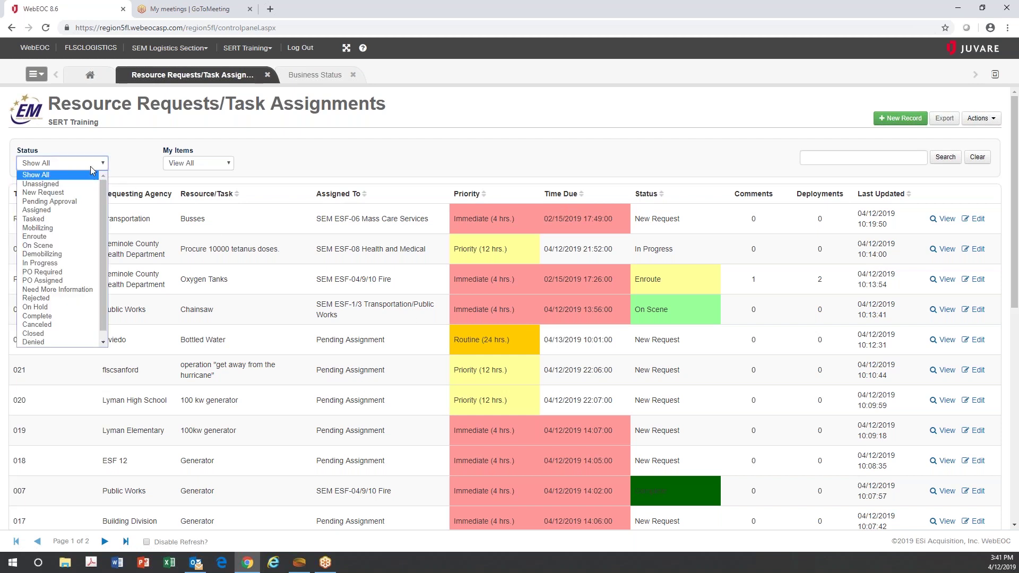
pyautogui.click(91, 167)
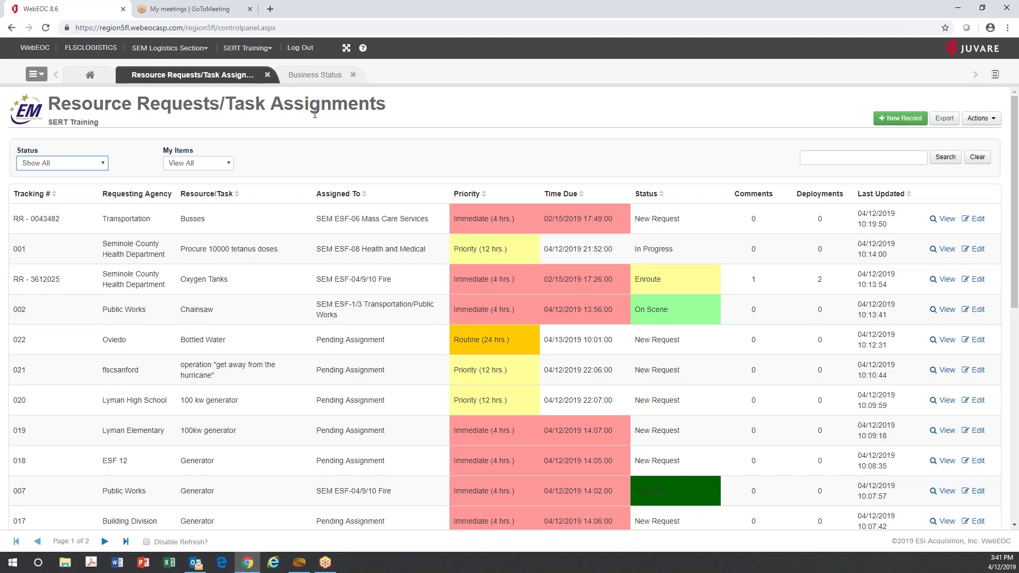
pyautogui.click(89, 165)
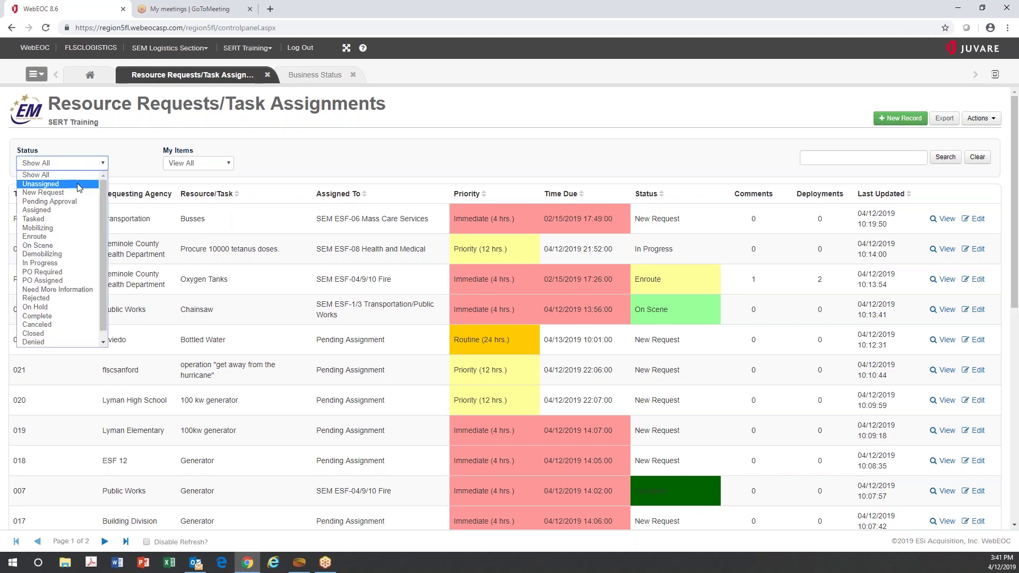
pyautogui.click(80, 184)
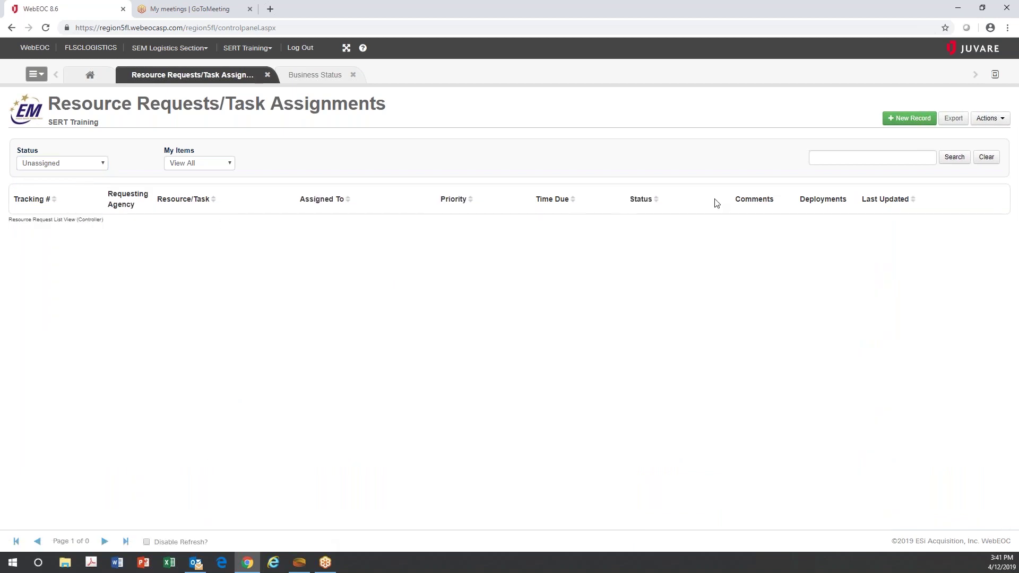
pyautogui.click(84, 165)
pyautogui.click(77, 174)
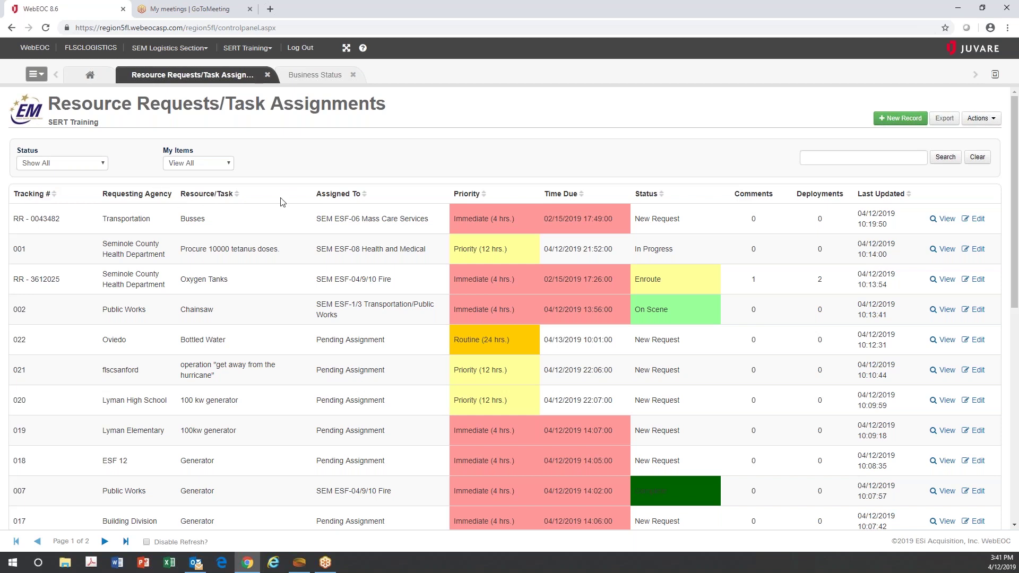
# Step: Sort the resource requests by Assigned To and search them for "generator"
pyautogui.click(351, 196)
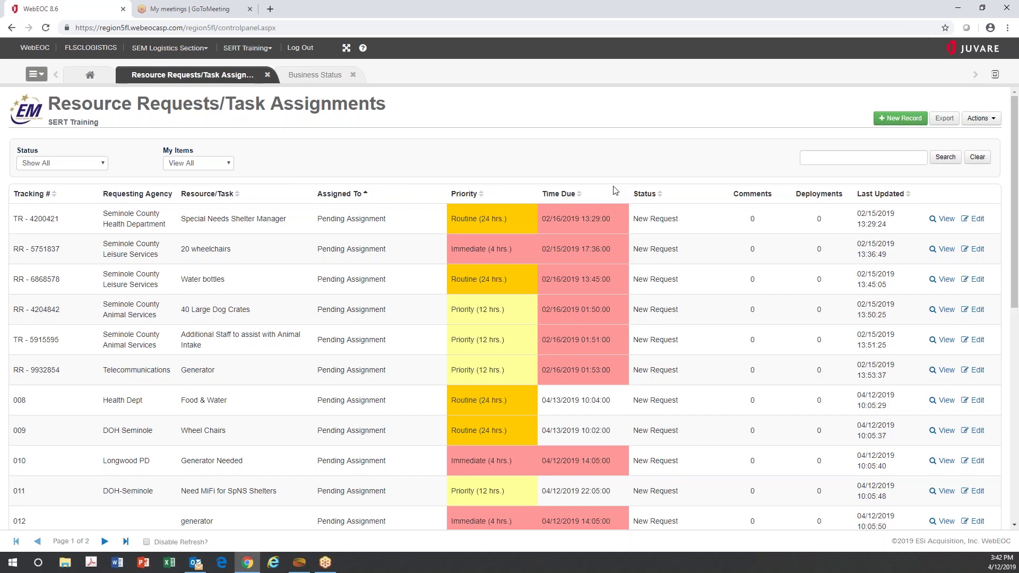
pyautogui.click(835, 161)
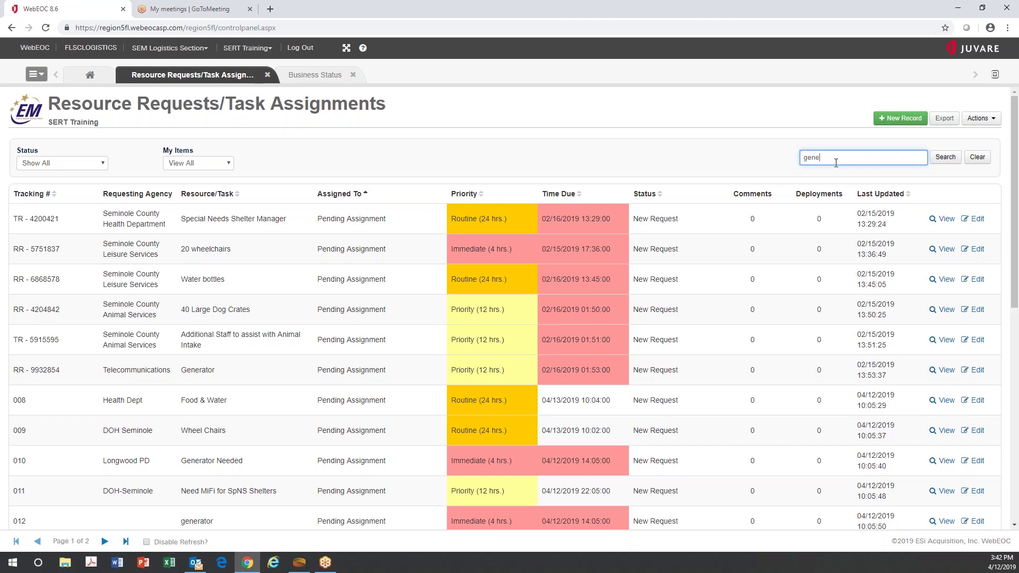
pyautogui.press('Return')
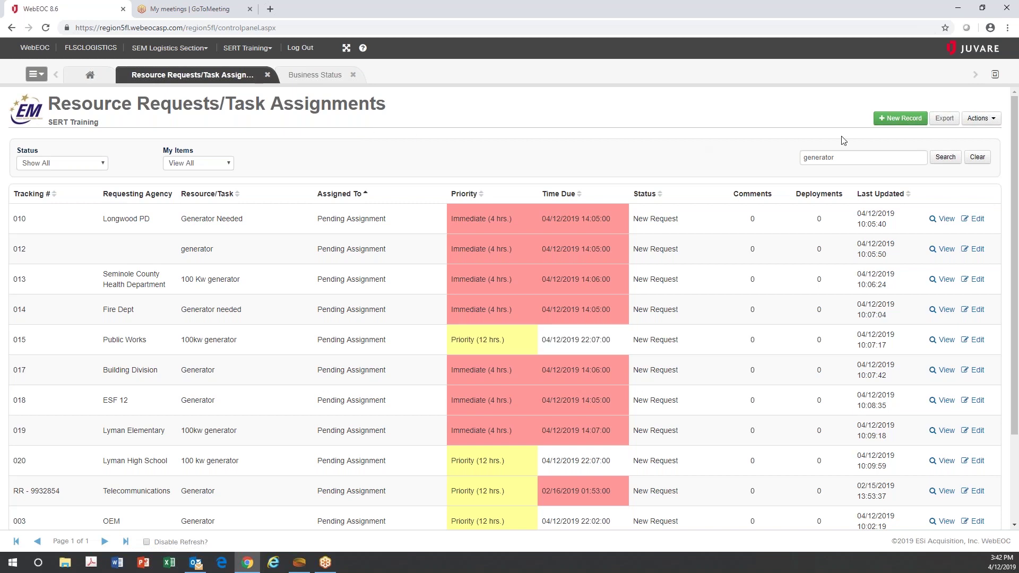
# Step: Start a new resource request record and examine its contact, request/task, assignment and attachment fields
pyautogui.click(897, 127)
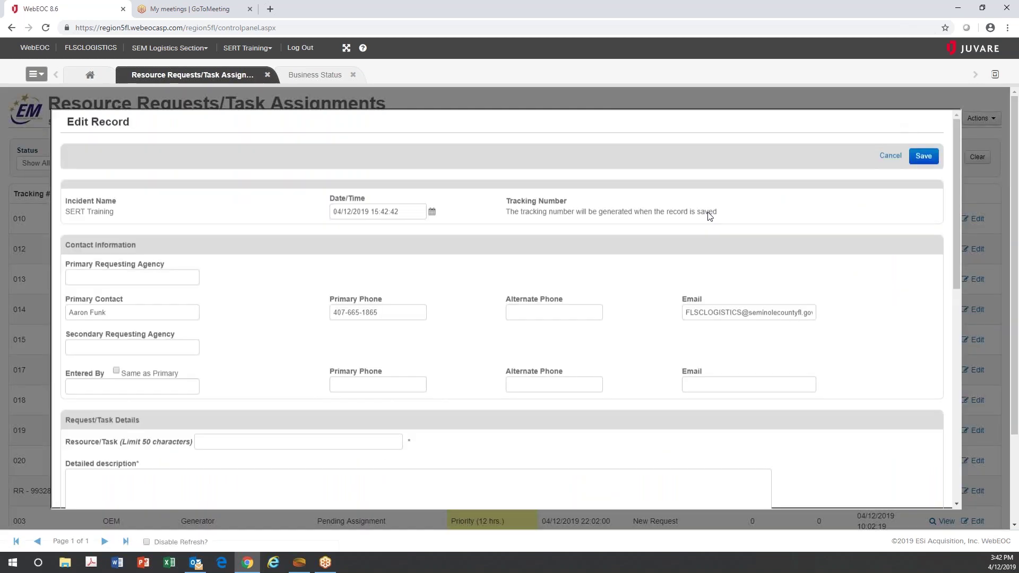
pyautogui.scroll(-1, 163, 231)
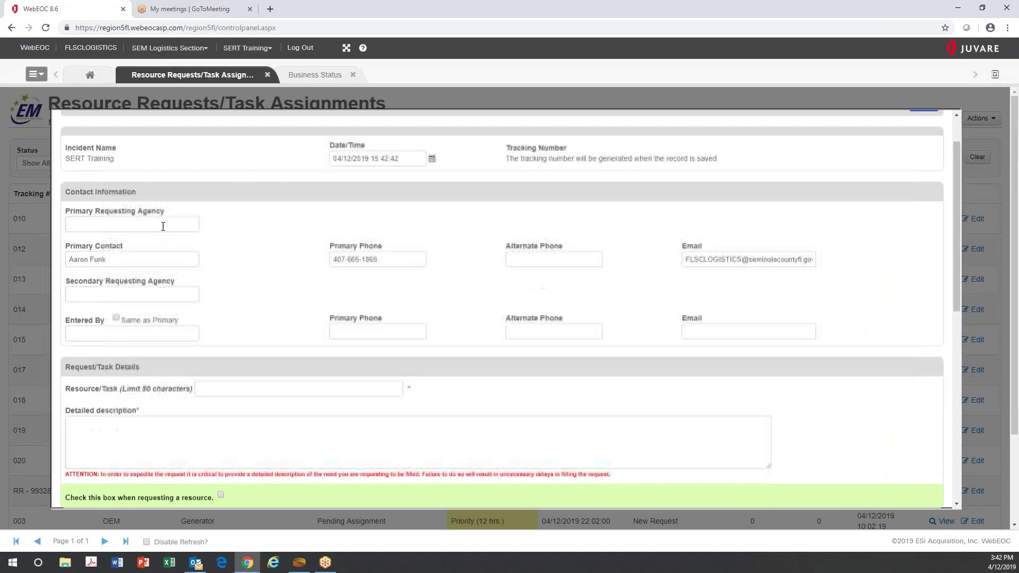
pyautogui.click(160, 222)
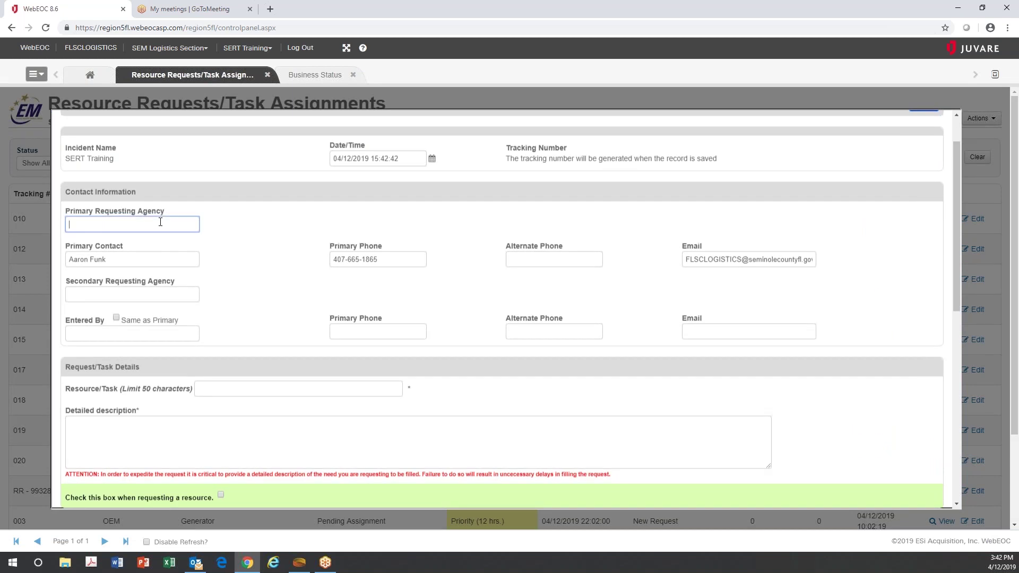
pyautogui.scroll(-1, 162, 225)
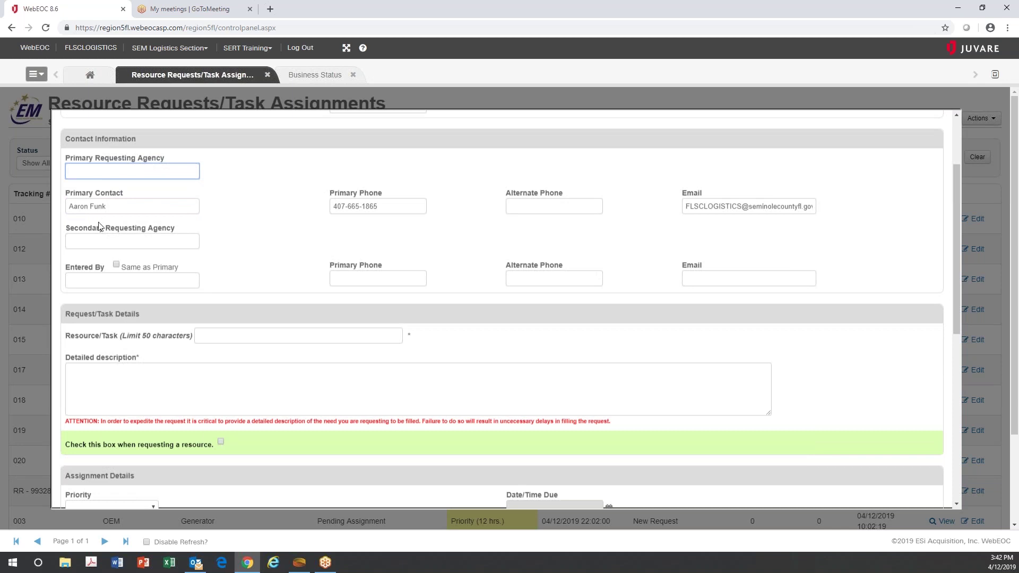
pyautogui.click(353, 276)
pyautogui.scroll(-1, 278, 279)
pyautogui.click(299, 283)
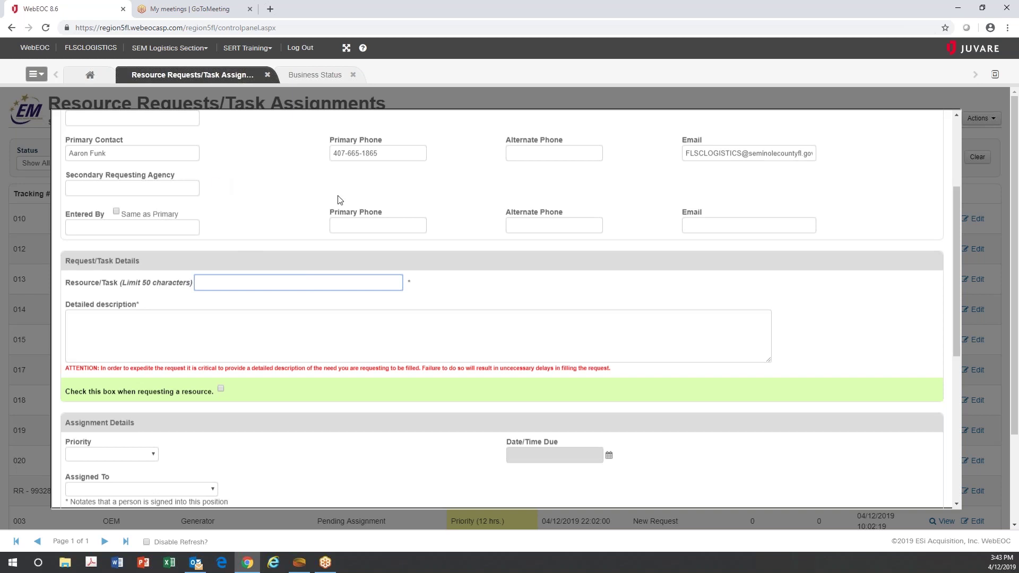
pyautogui.scroll(-1, 380, 258)
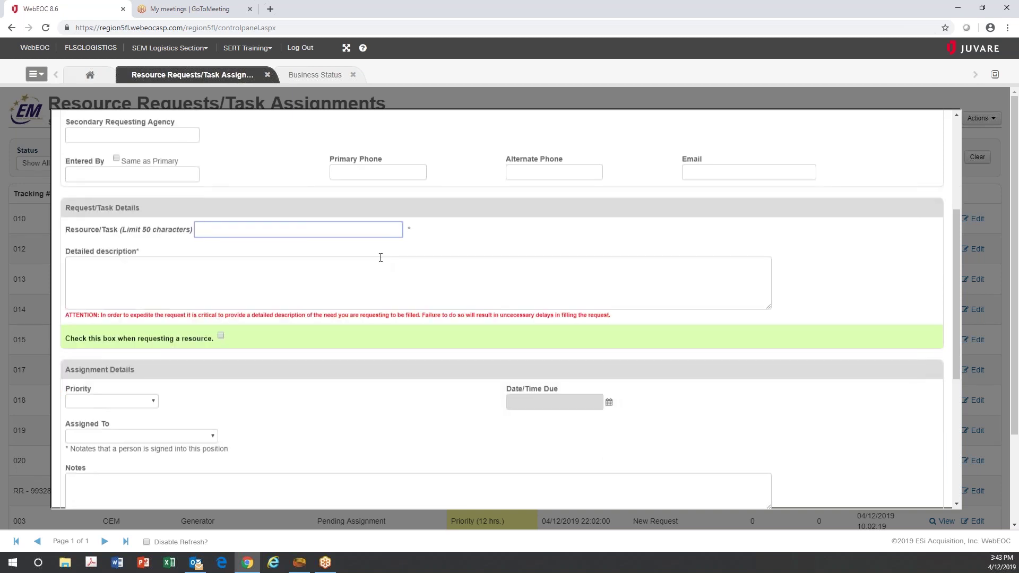
pyautogui.click(315, 263)
pyautogui.scroll(-5, 388, 272)
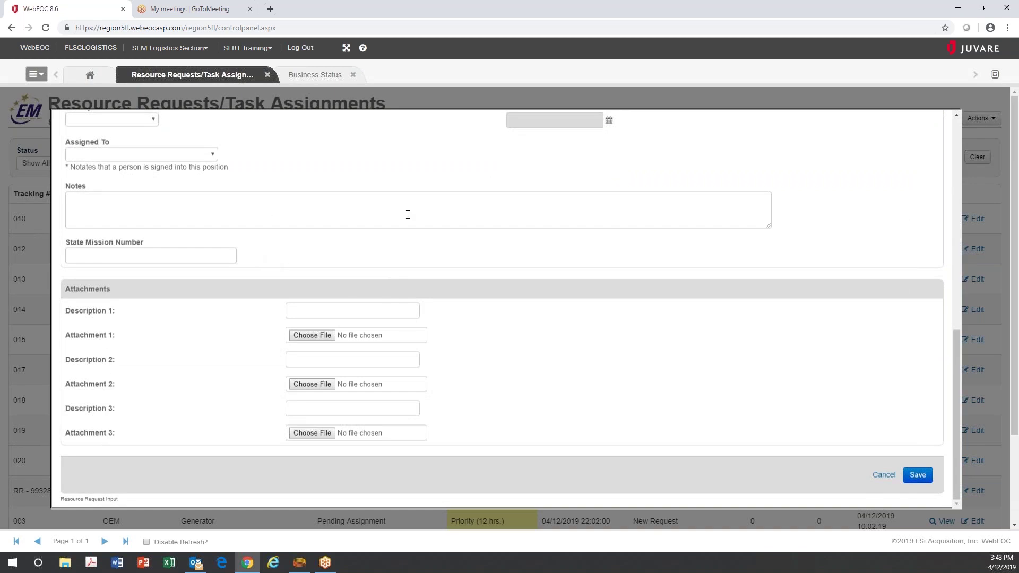
# Step: Try to save the new record with the Resource/Task field empty, and cancel the record
pyautogui.click(926, 477)
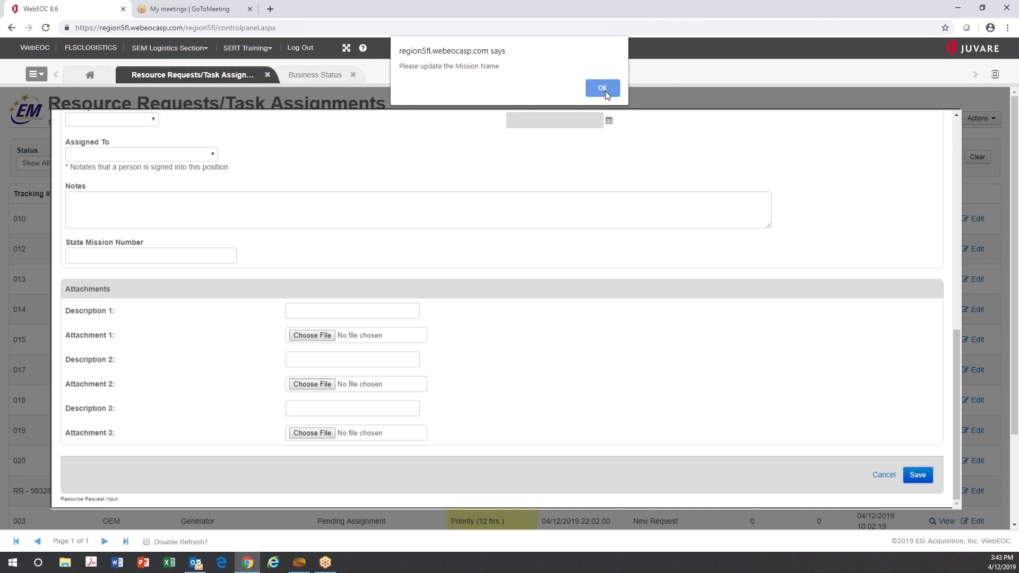
pyautogui.click(601, 89)
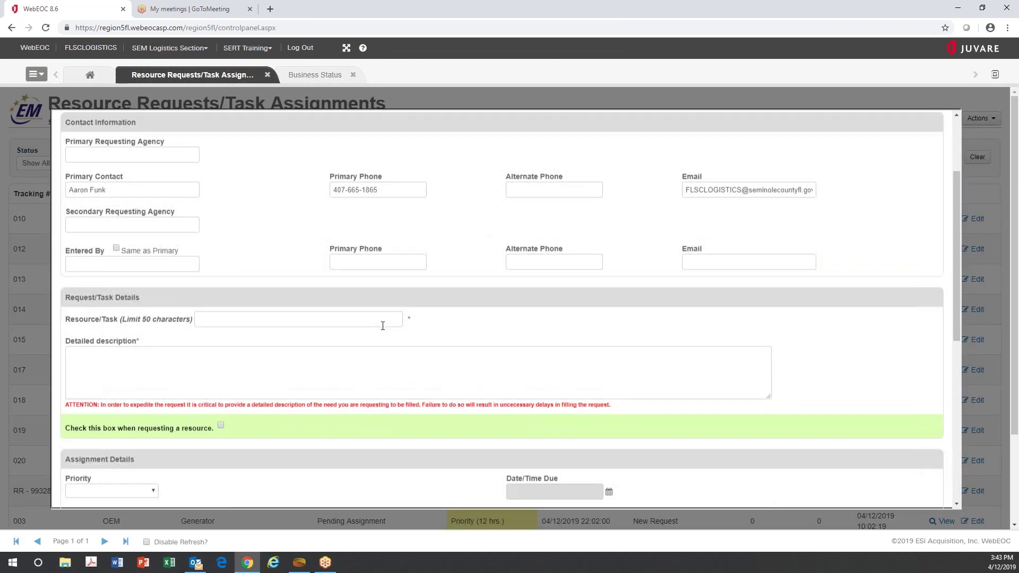
pyautogui.click(290, 318)
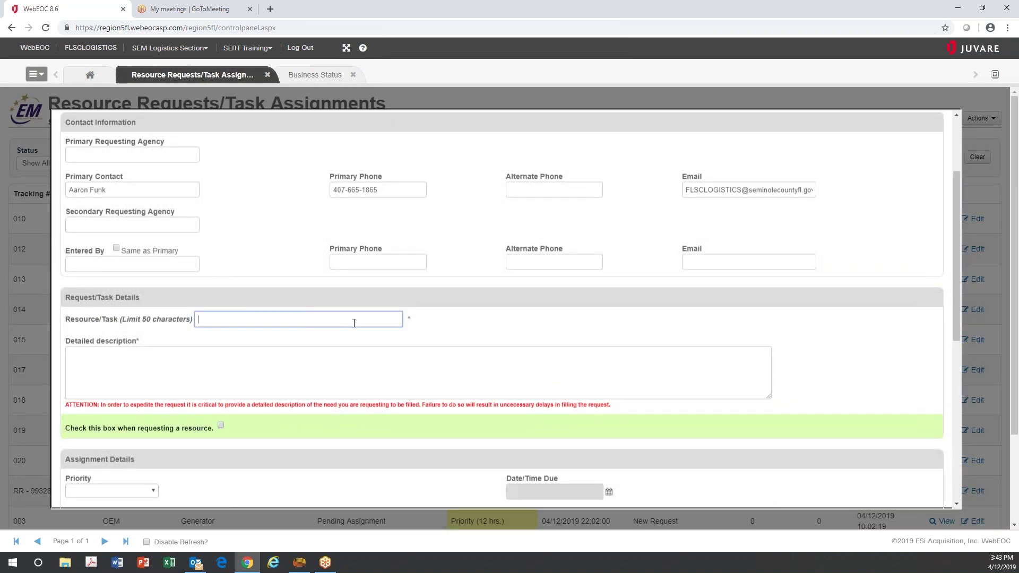
pyautogui.scroll(-7, 417, 325)
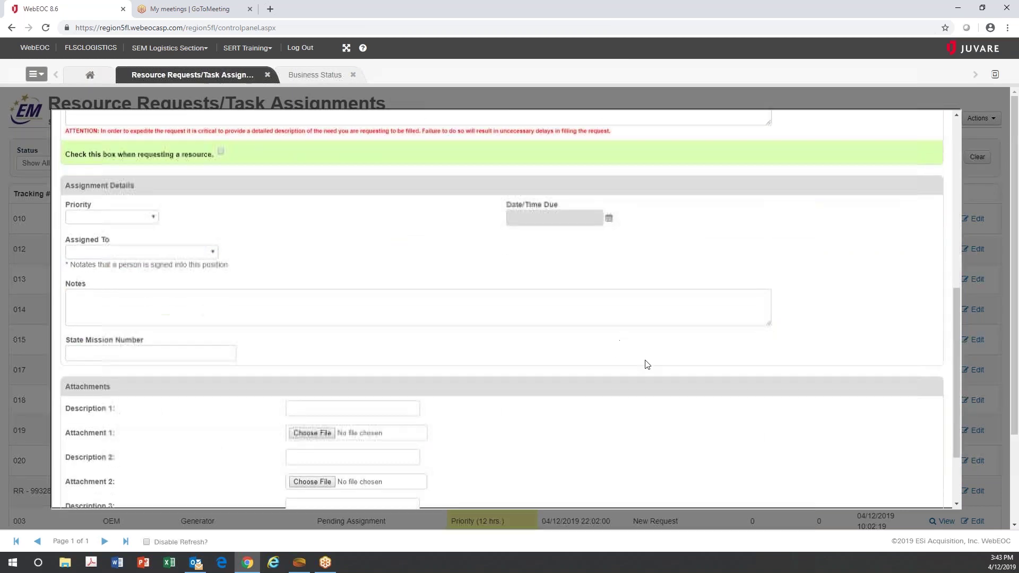
pyautogui.click(894, 476)
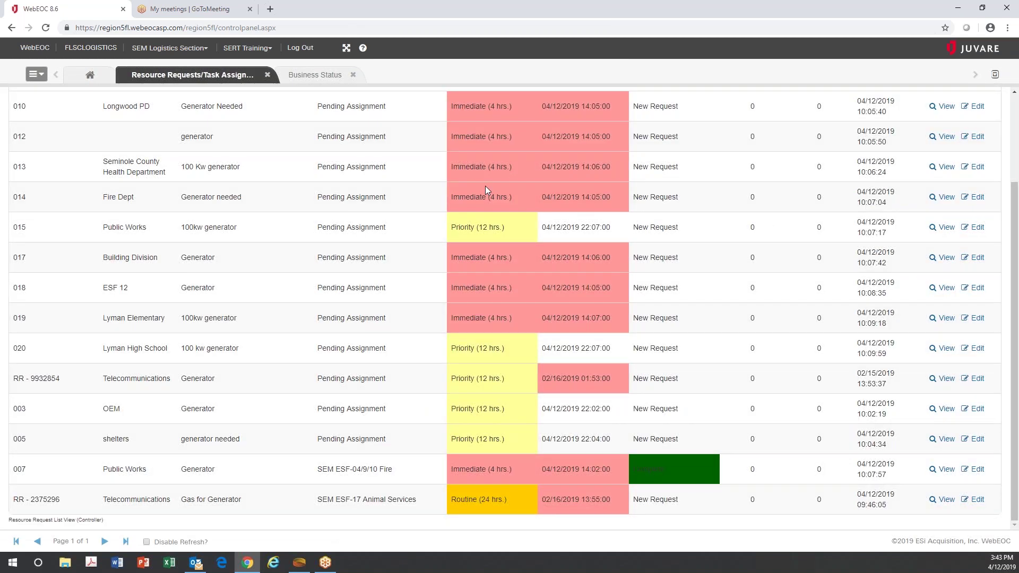
# Step: View the Business Status board and return to Resource Requests/Task Assignments through the board list
pyautogui.click(329, 80)
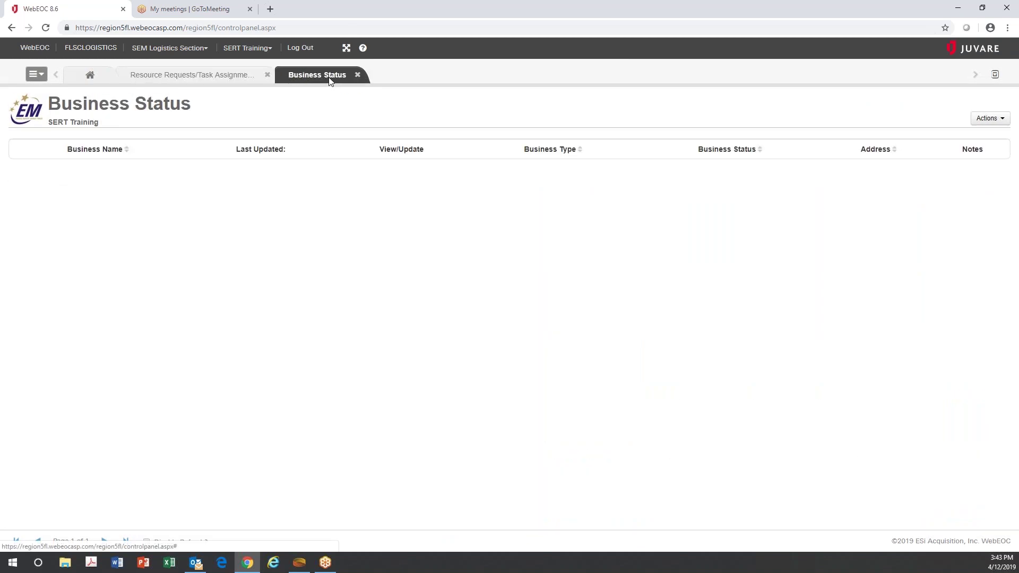
pyautogui.click(36, 75)
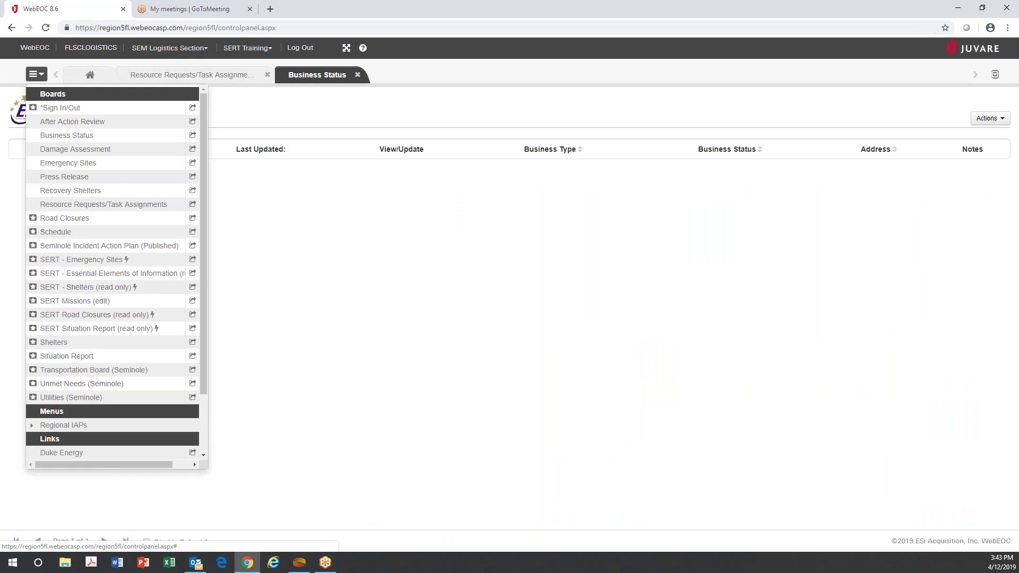
pyautogui.click(66, 205)
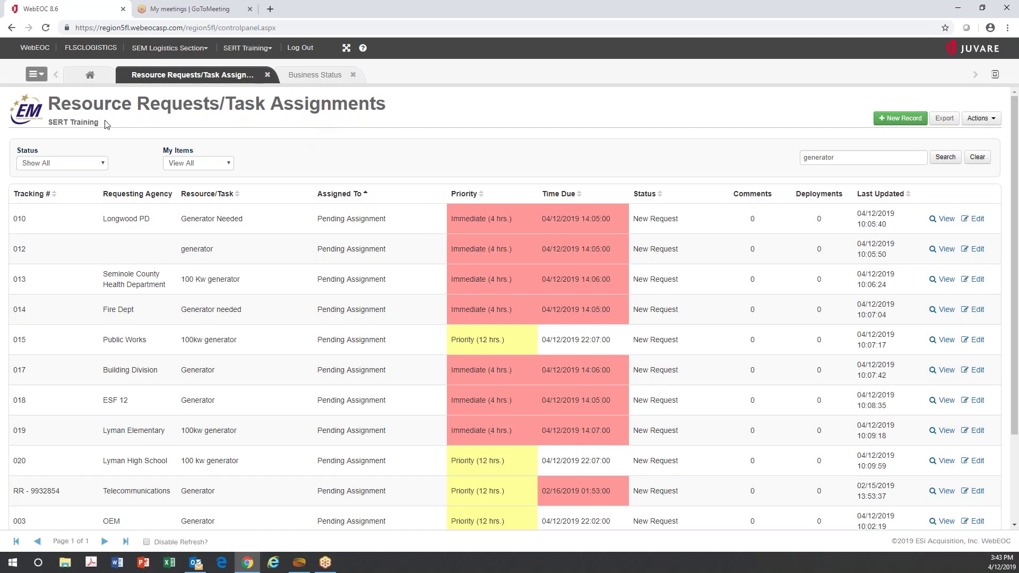
# Step: Open the Damage Assessment board alongside the others and switch back to Resource Requests/Task Assignments
pyautogui.click(42, 77)
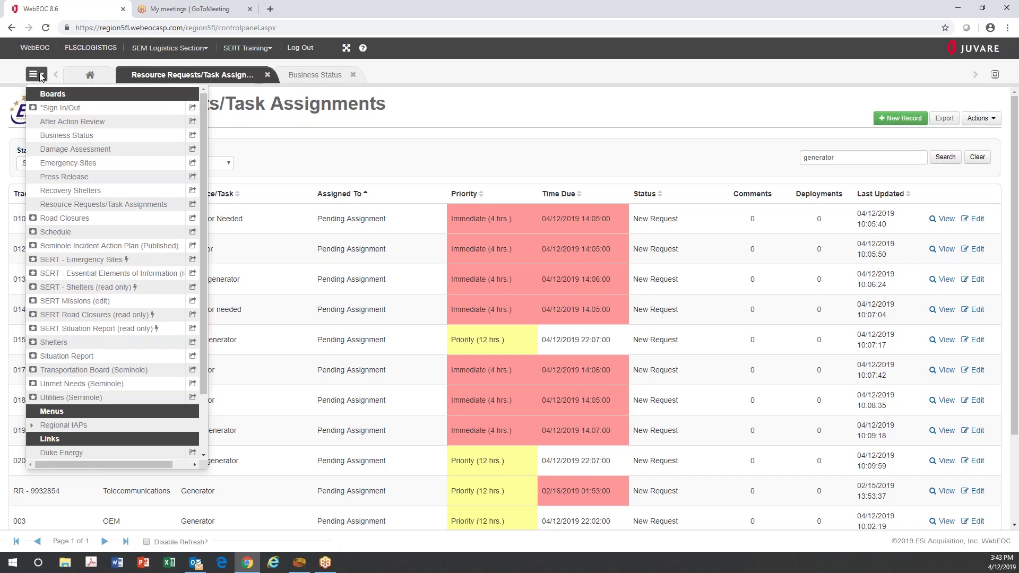
pyautogui.click(59, 149)
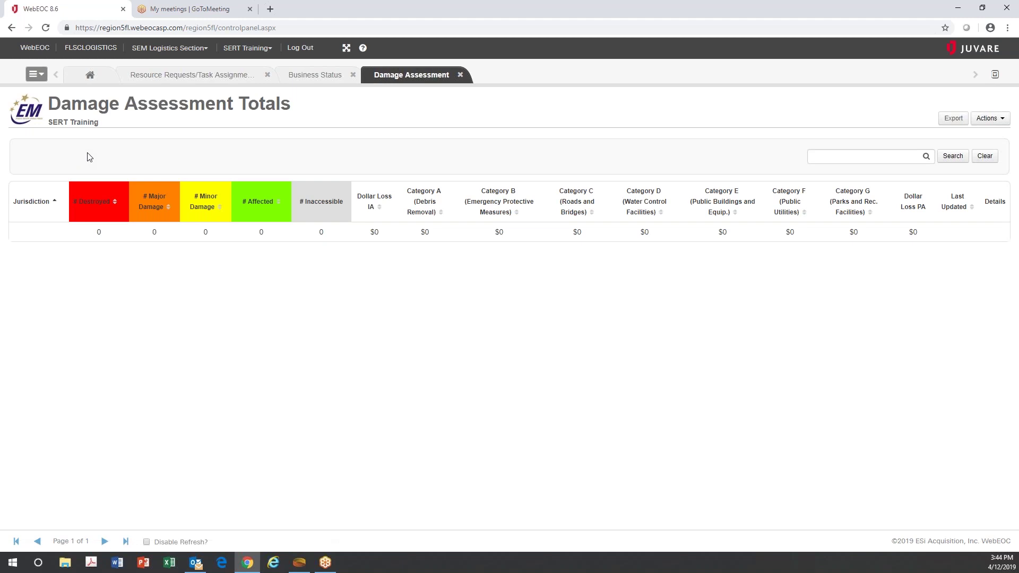
pyautogui.click(198, 75)
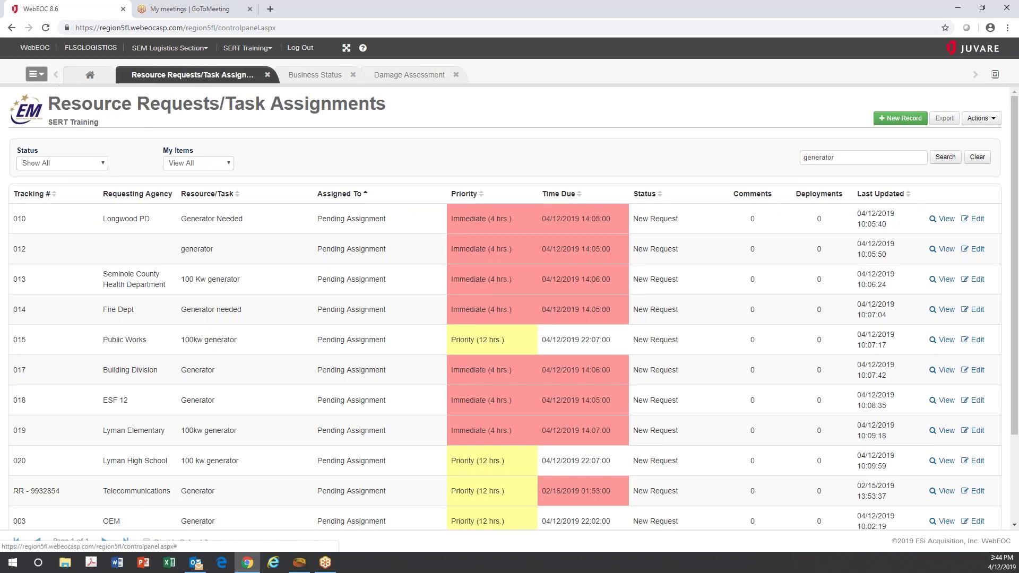
# Step: Examine the Regional IAPs group in the list of boards, menus and links, collapsing it and expanding it again
pyautogui.click(45, 78)
pyautogui.scroll(-3, 129, 173)
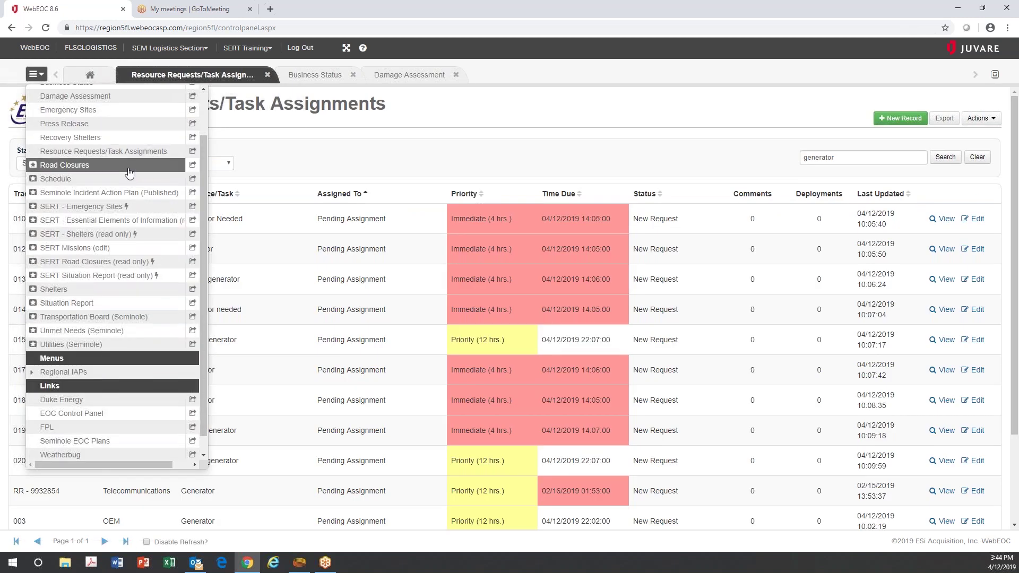
pyautogui.scroll(-1, 129, 172)
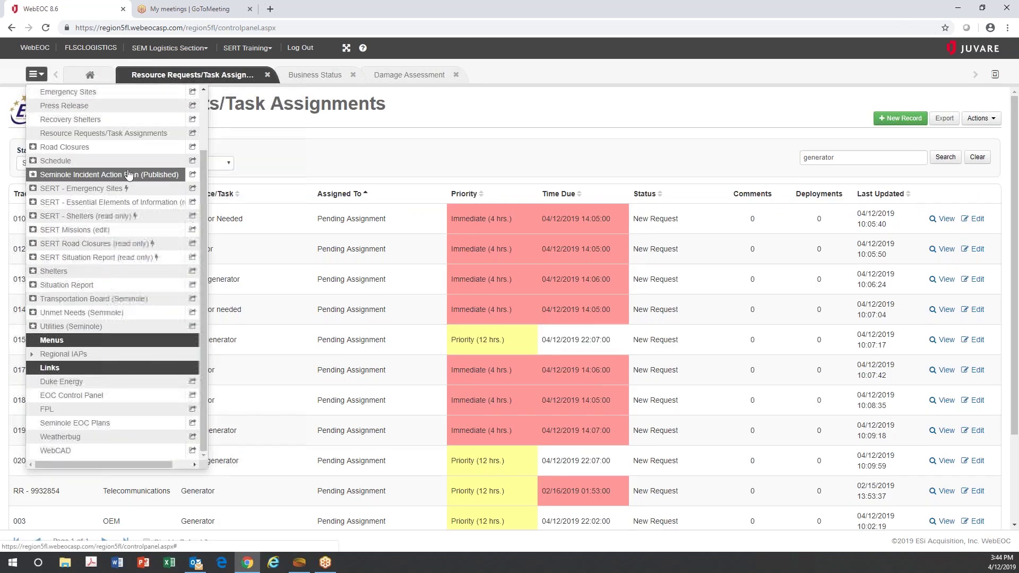
pyautogui.click(113, 355)
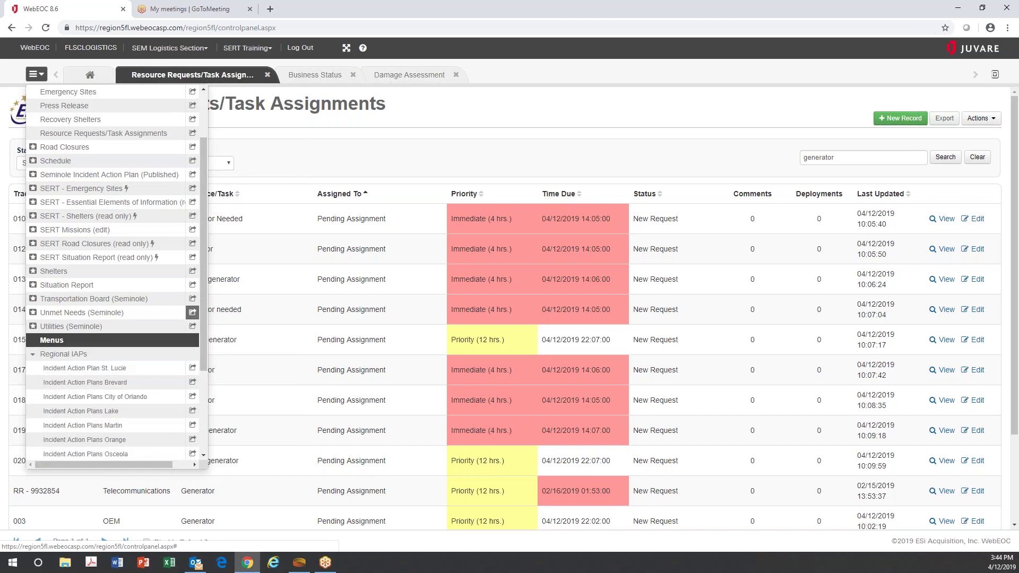
pyautogui.scroll(-3, 196, 345)
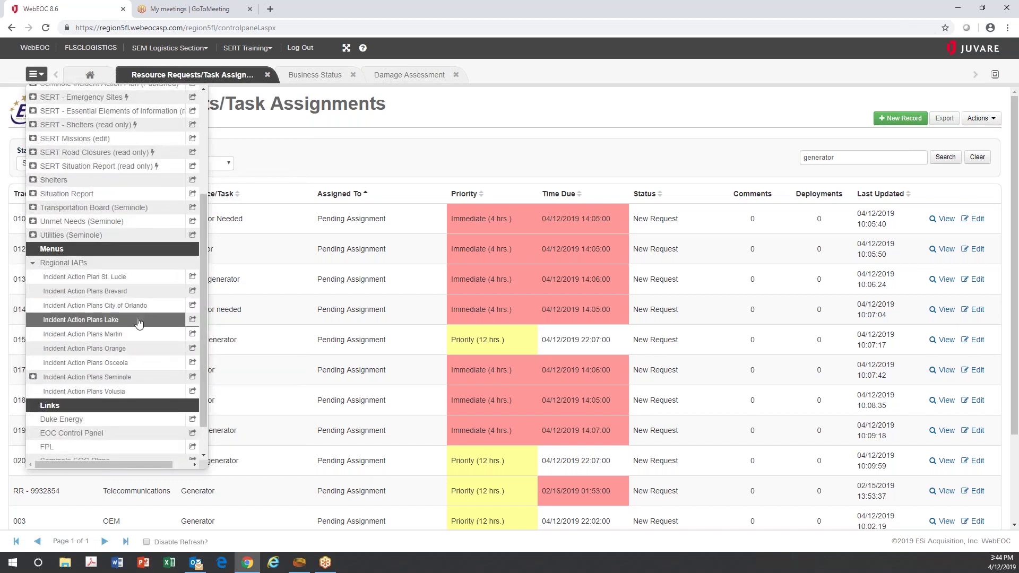
pyautogui.click(94, 270)
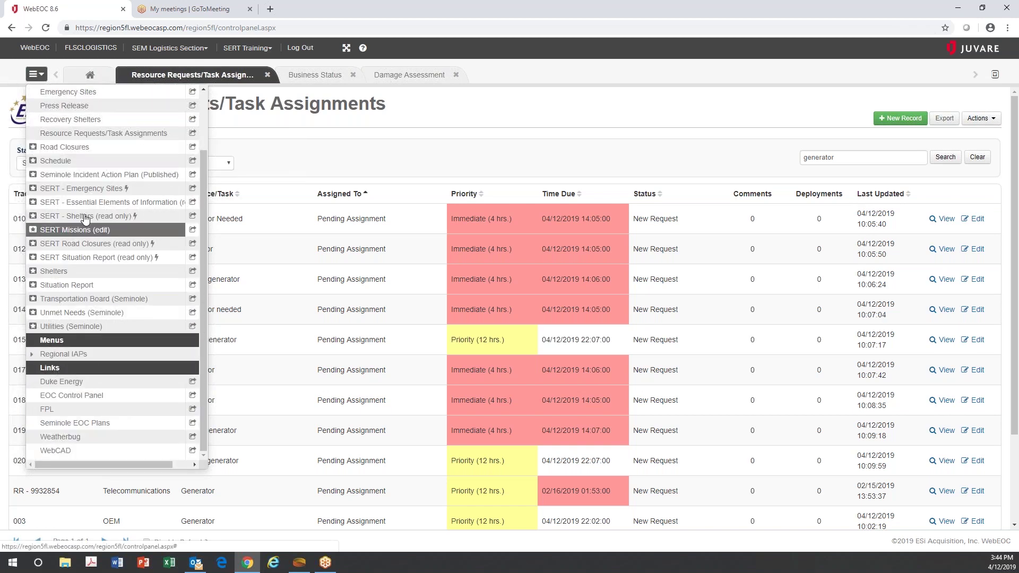
pyautogui.click(65, 354)
pyautogui.scroll(-1, 107, 318)
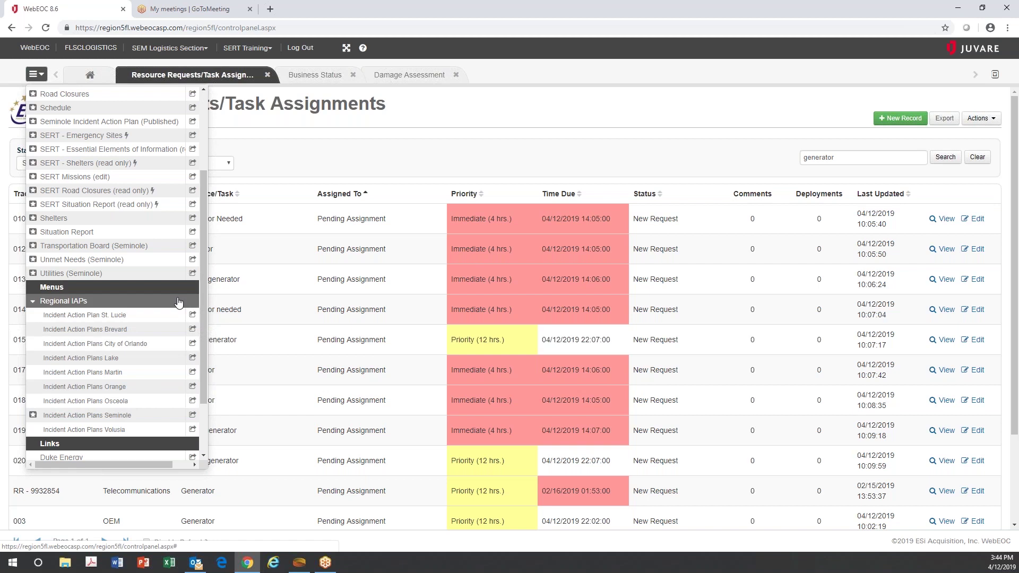
# Step: Try to open the Duke Energy link and always allow pop-ups and redirects from the WebEOC site
pyautogui.scroll(-1, 197, 273)
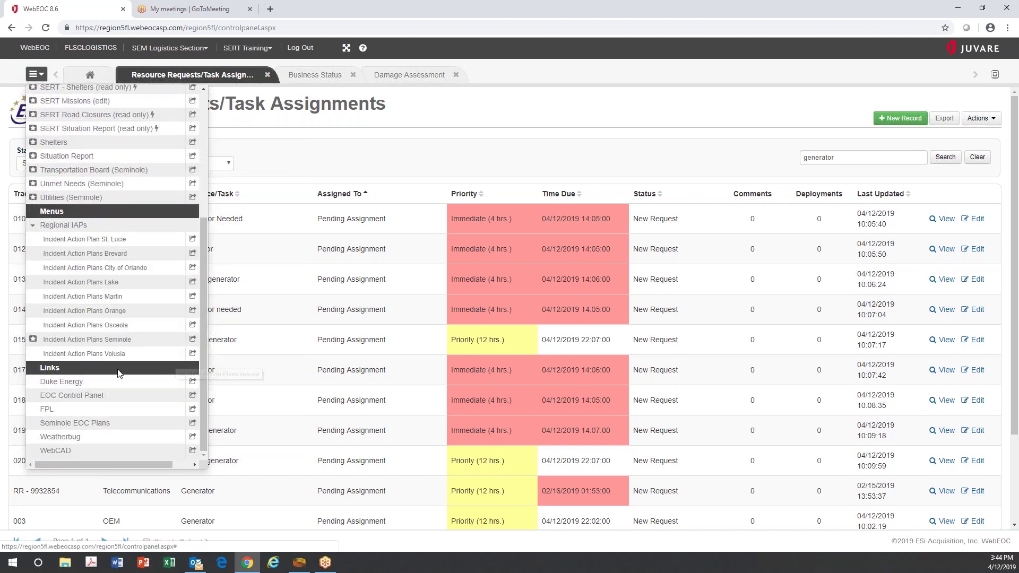
pyautogui.click(63, 383)
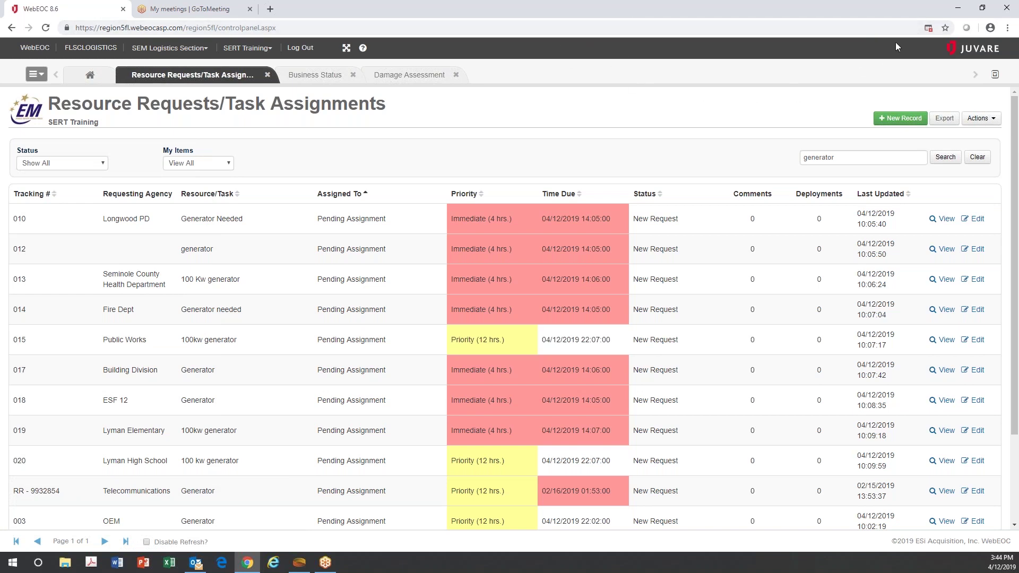
pyautogui.click(928, 28)
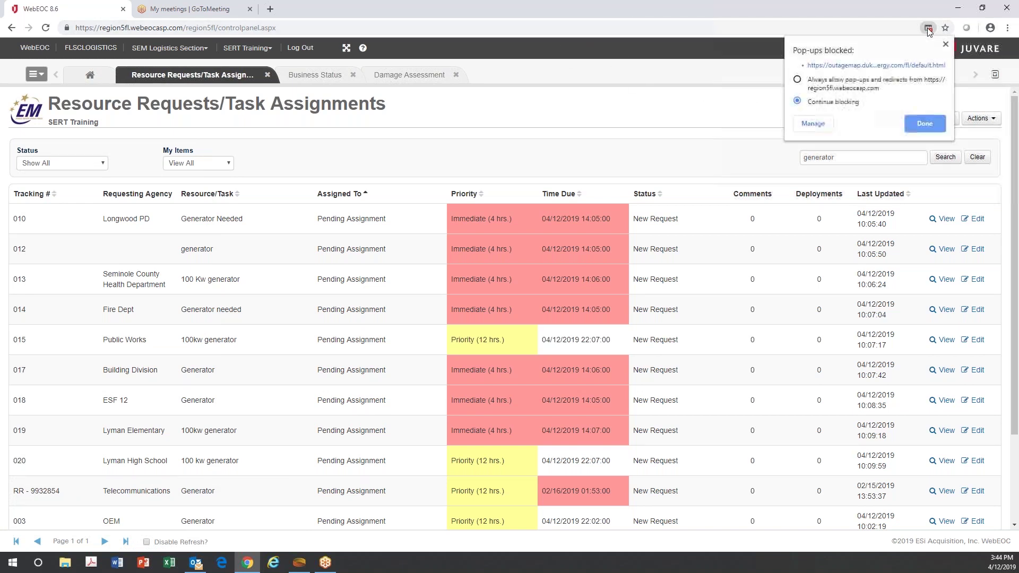
pyautogui.click(798, 80)
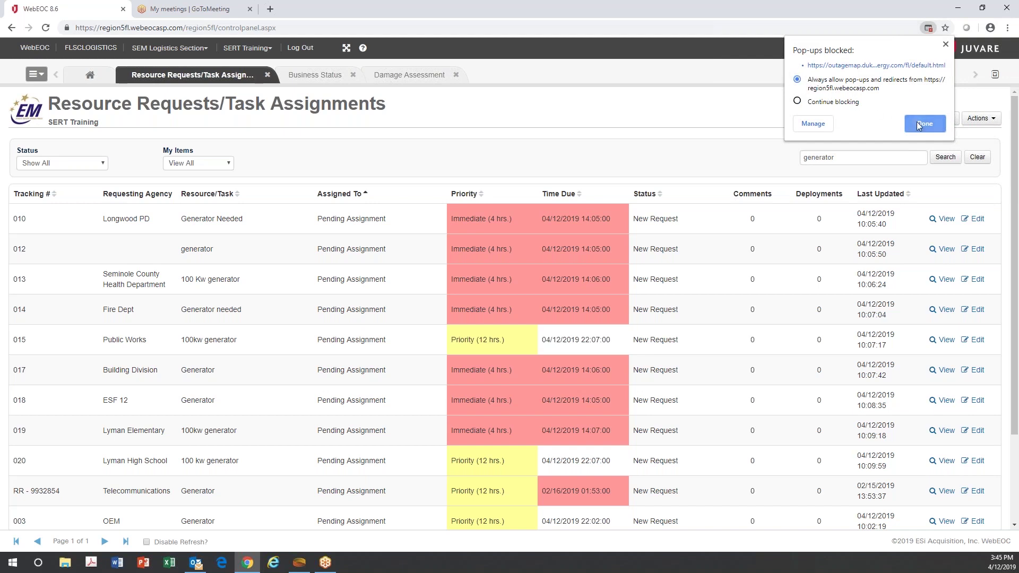
pyautogui.click(916, 122)
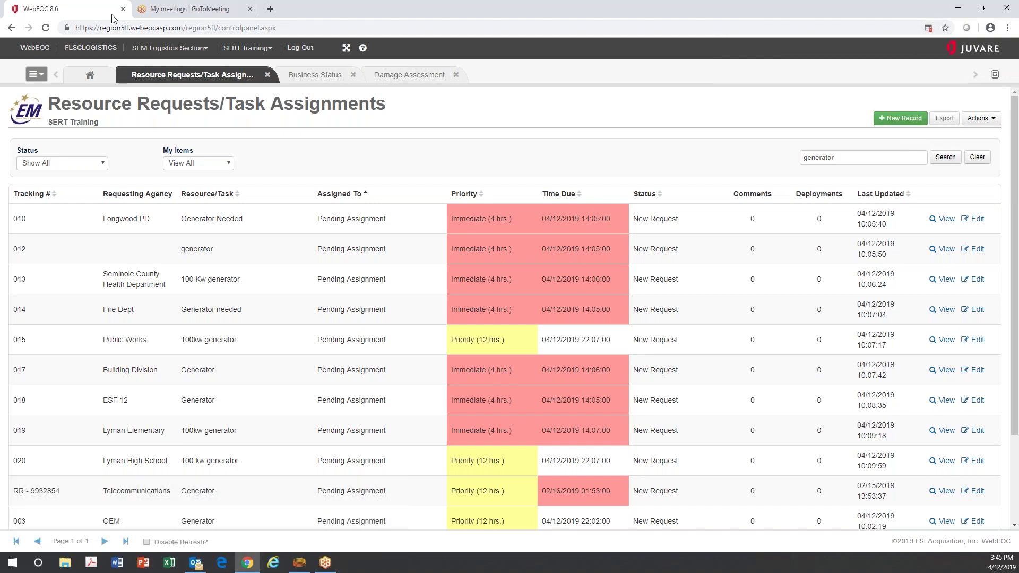
# Step: Open the Duke Energy link in its own window and close that window again
pyautogui.click(36, 75)
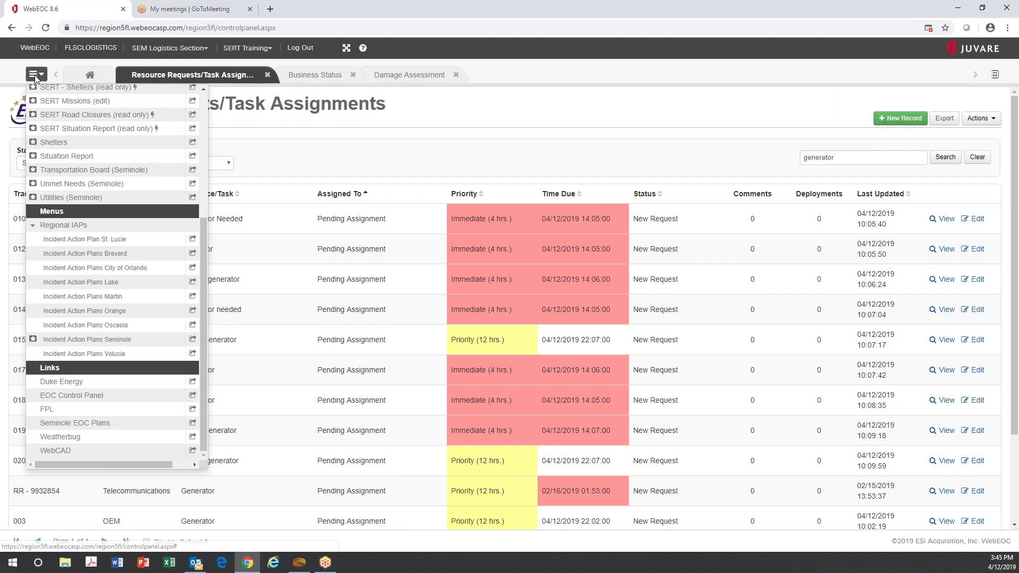
pyautogui.click(128, 381)
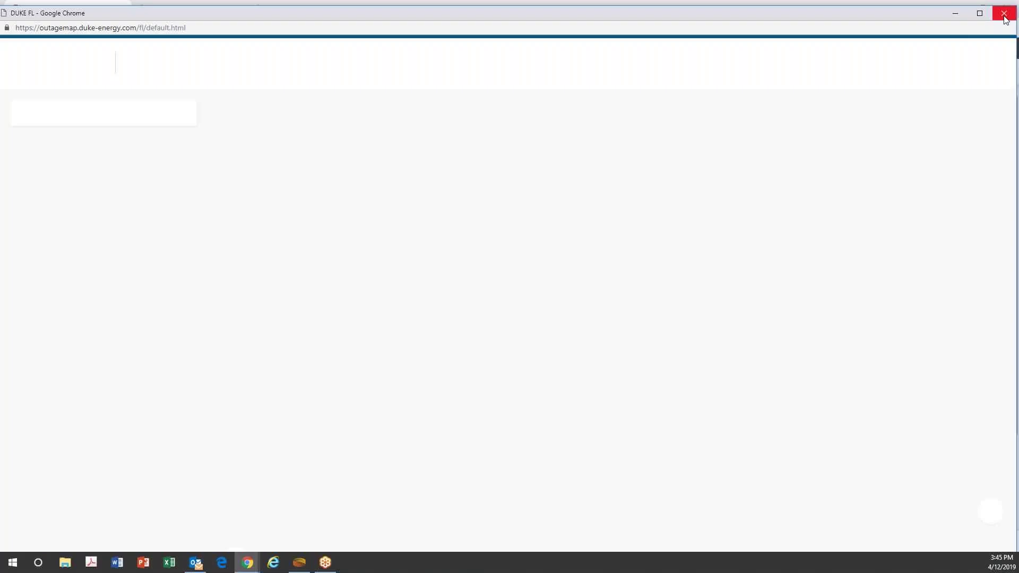
pyautogui.click(1005, 16)
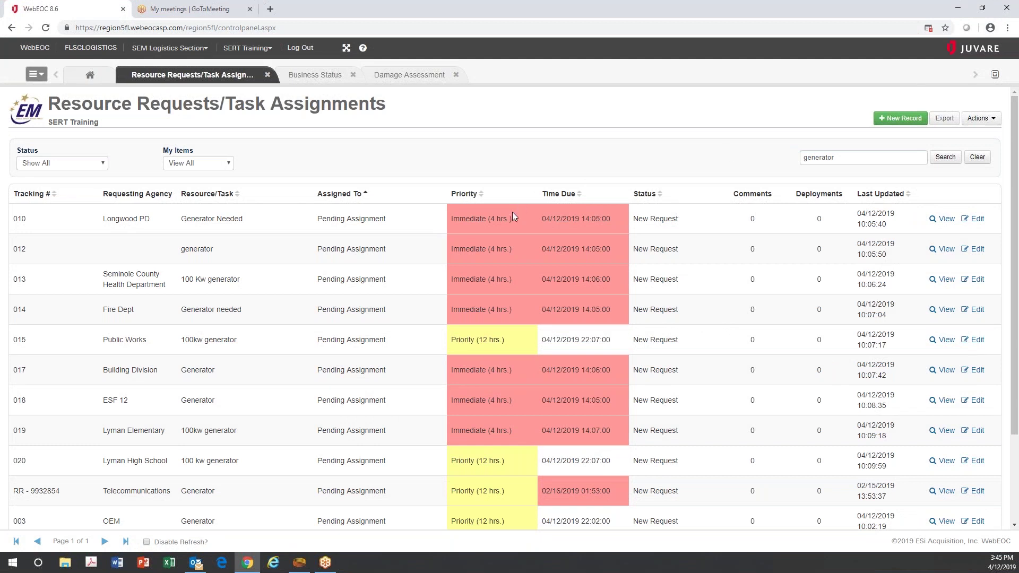
# Step: Open the Press Release board alongside the boards already open
pyautogui.scroll(-1, 294, 131)
pyautogui.click(36, 75)
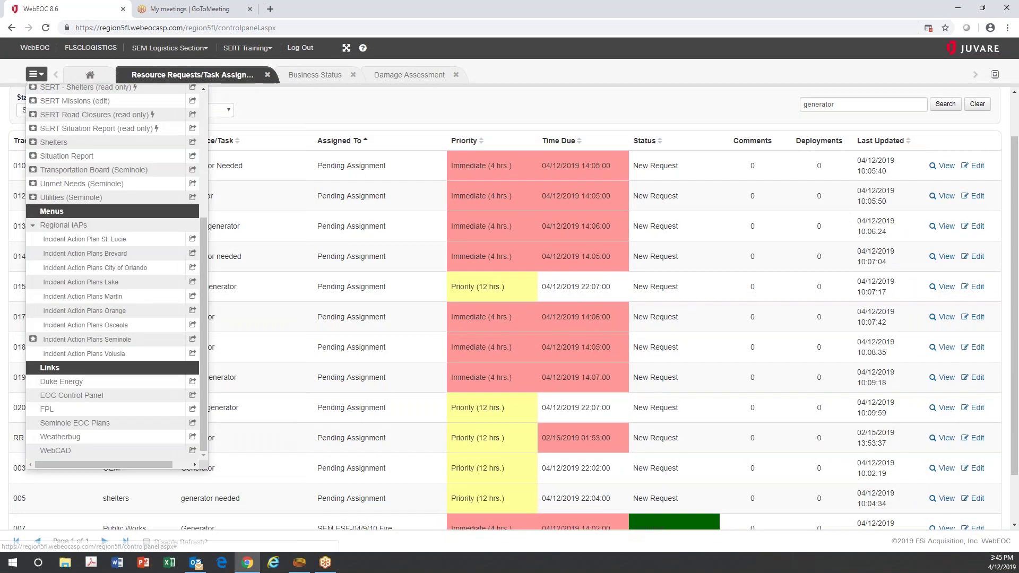
pyautogui.scroll(4, 55, 124)
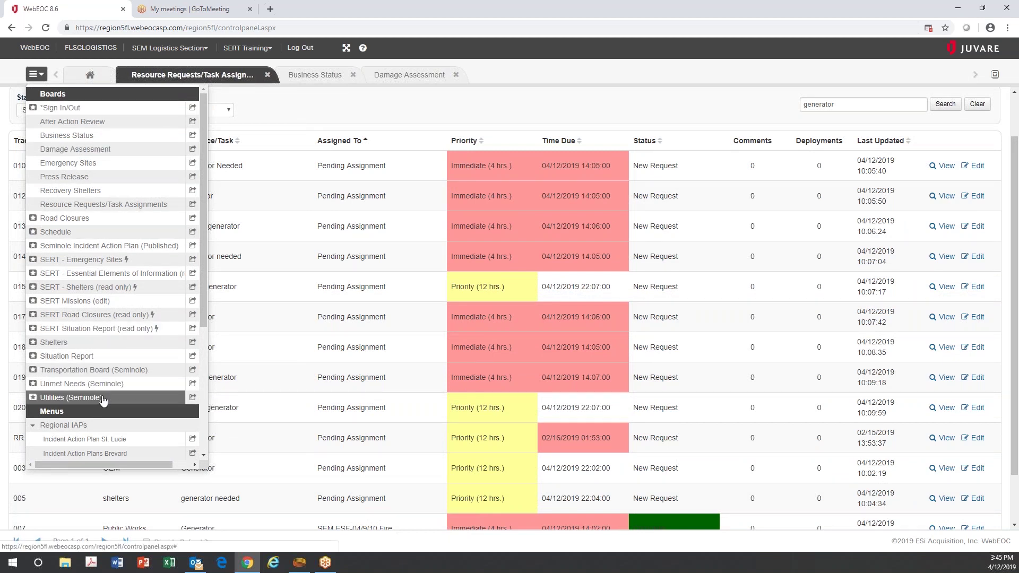
pyautogui.click(100, 181)
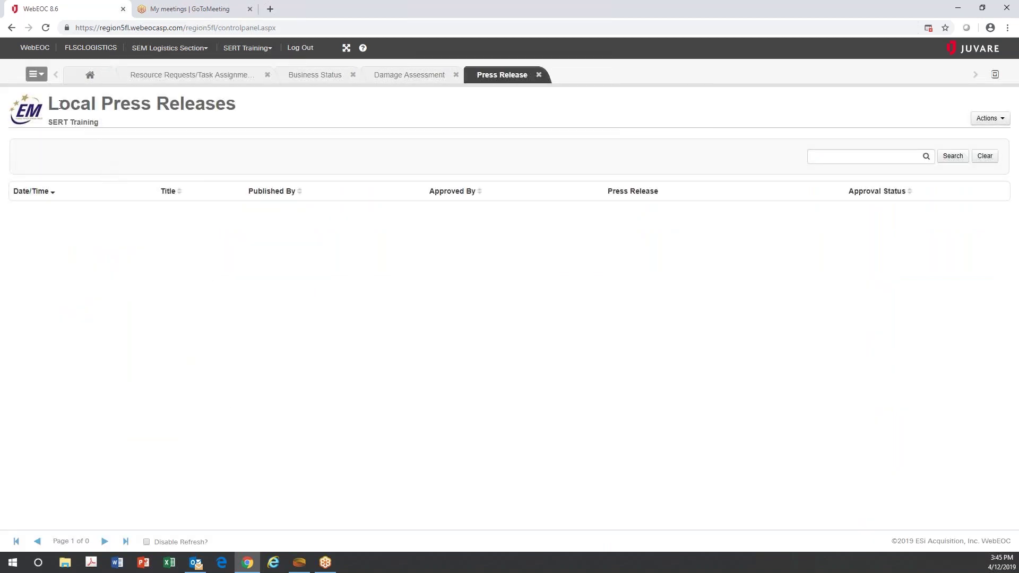
# Step: View the After Action Review board in a separate window and close that window
pyautogui.click(38, 77)
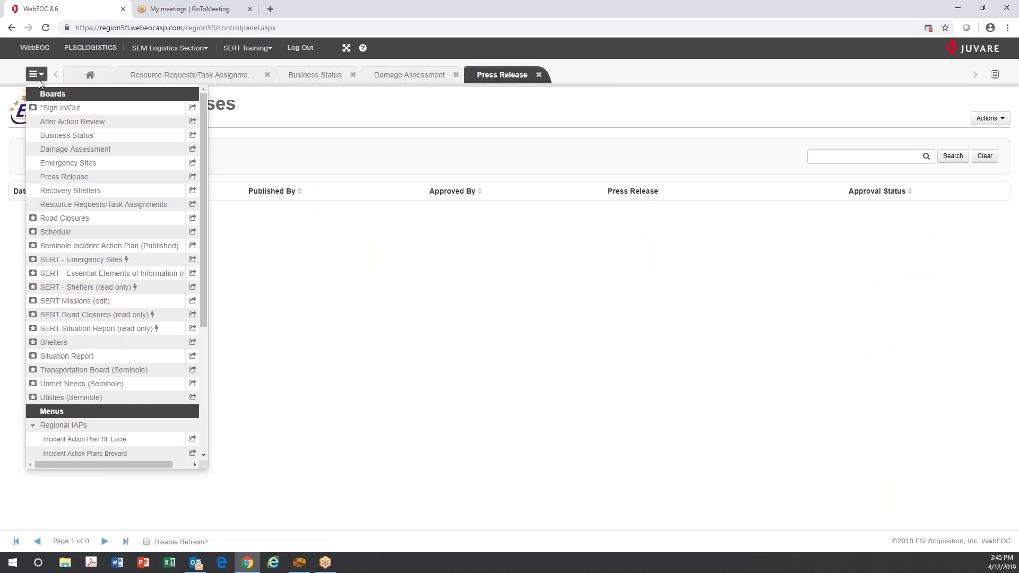
pyautogui.click(192, 122)
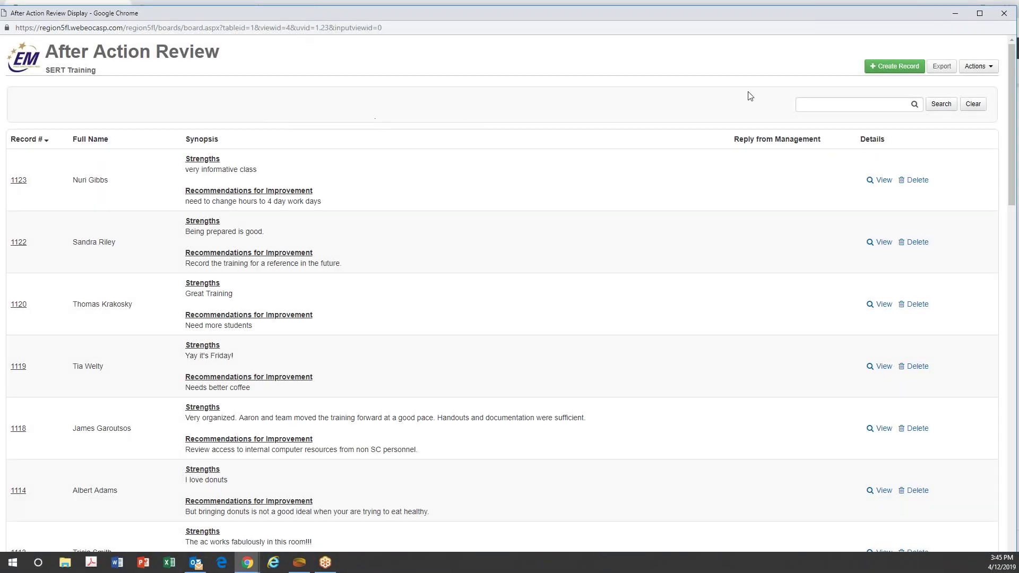
pyautogui.click(1003, 14)
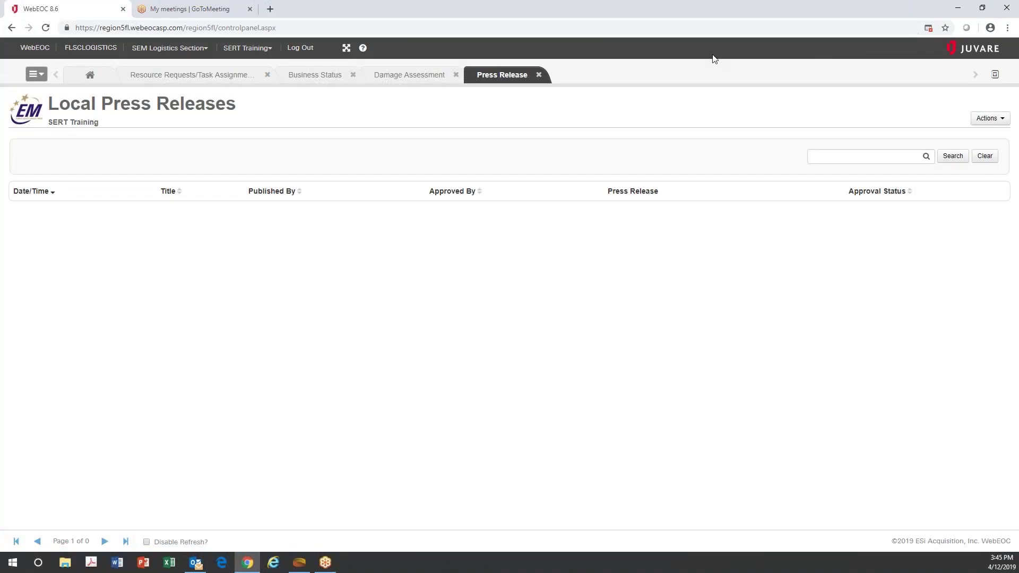
# Step: Start a new record in Resource Requests/Task Assignments and go through its Contact Information fields
pyautogui.click(222, 75)
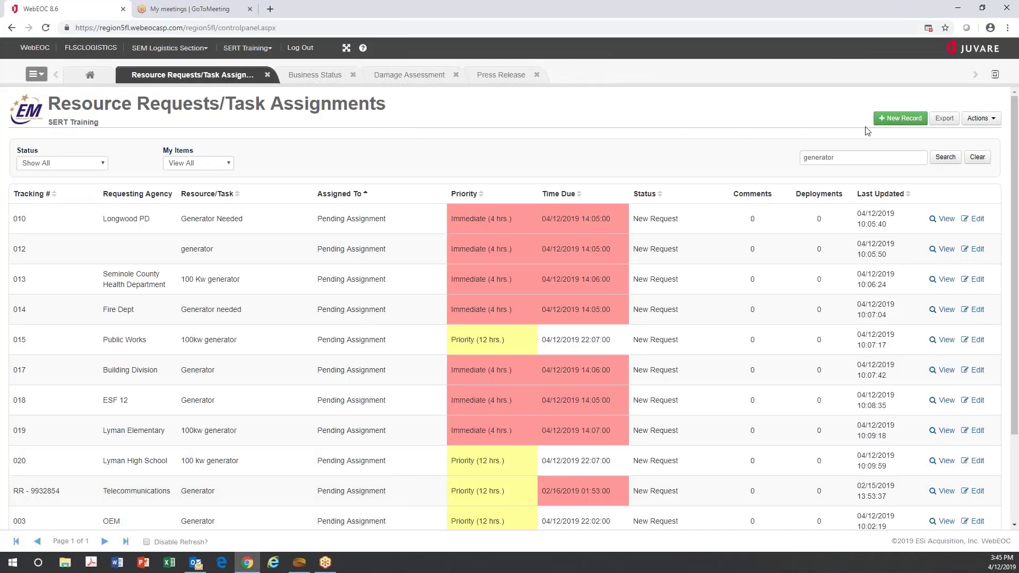
pyautogui.click(899, 120)
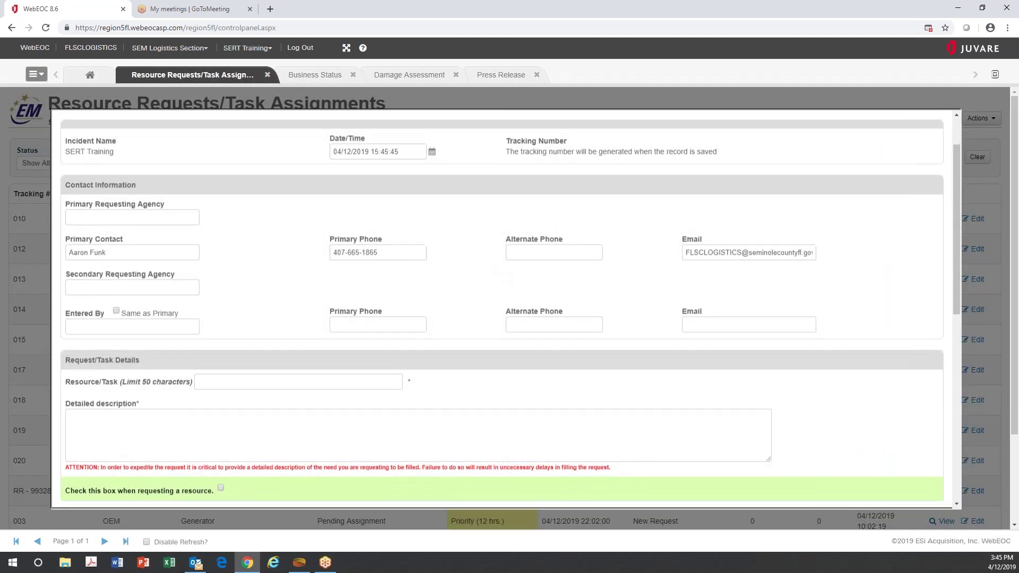
pyautogui.scroll(-2, 451, 260)
pyautogui.scroll(3, 416, 255)
pyautogui.scroll(-2, 257, 230)
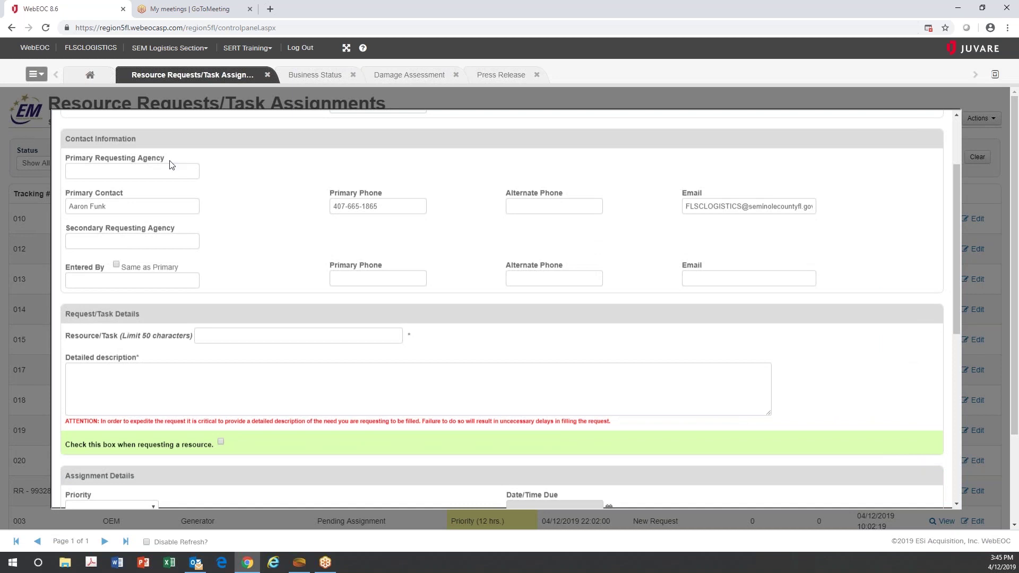
pyautogui.click(80, 169)
pyautogui.click(104, 242)
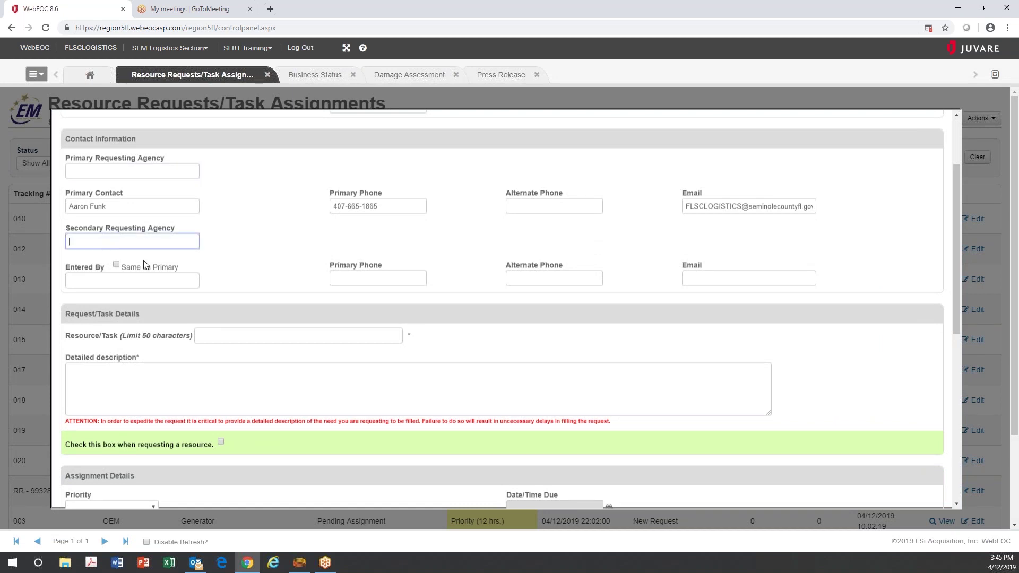
pyautogui.click(123, 281)
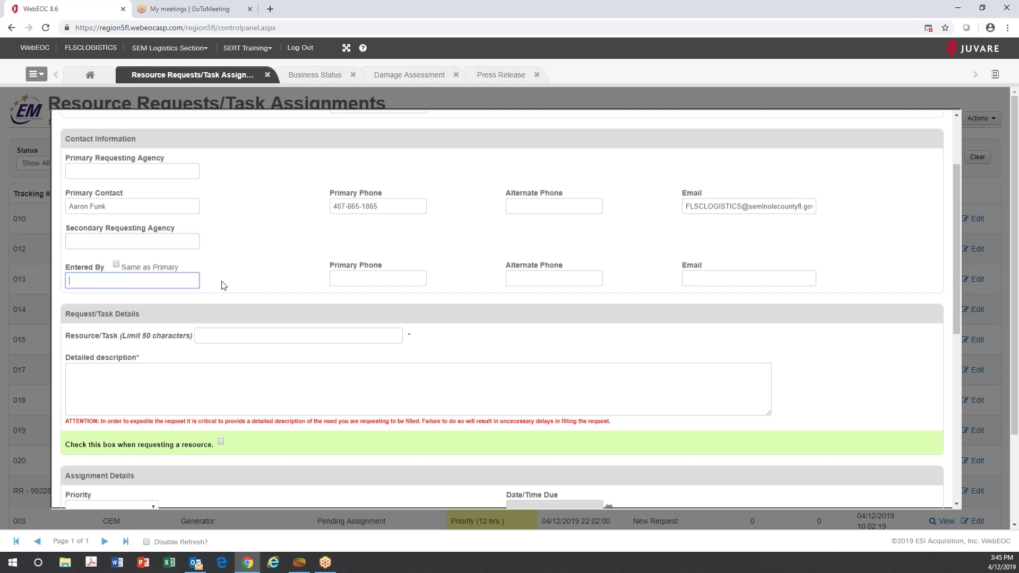
# Step: Review the new record's request details, assignment details and attachments sections, and cancel the record
pyautogui.scroll(-1, 223, 286)
pyautogui.click(221, 337)
pyautogui.scroll(-3, 215, 327)
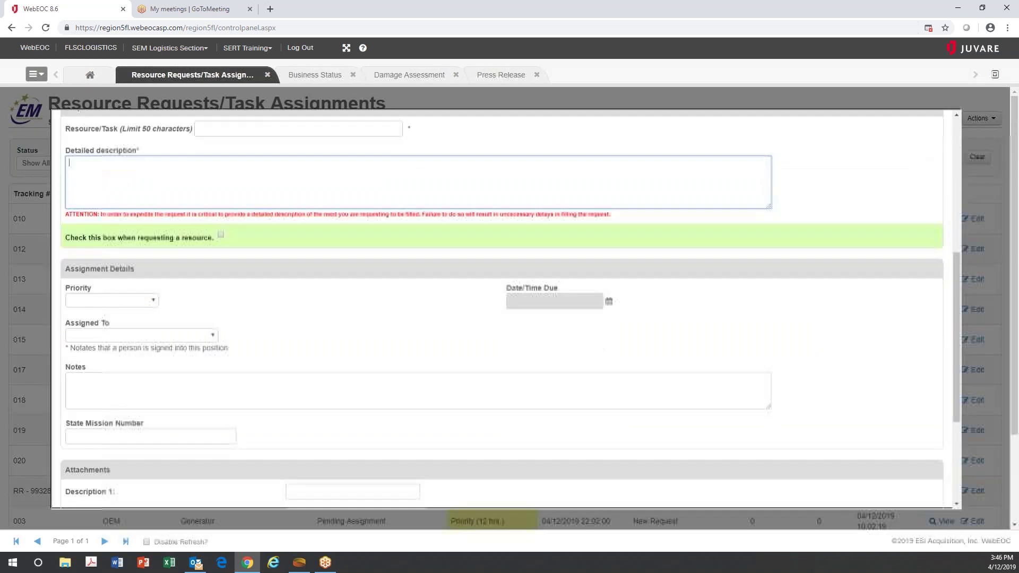
pyautogui.scroll(-3, 284, 329)
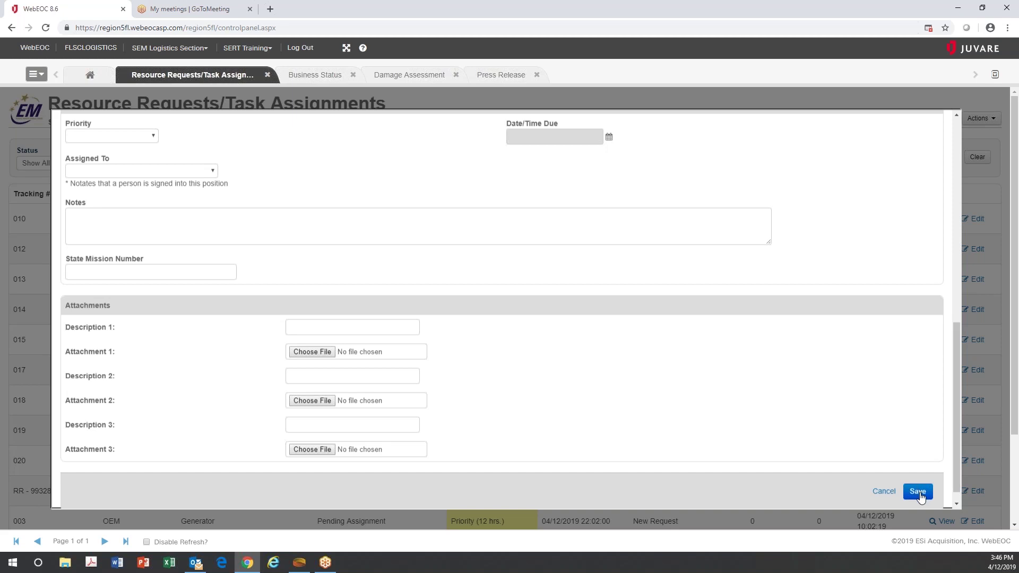
pyautogui.click(885, 493)
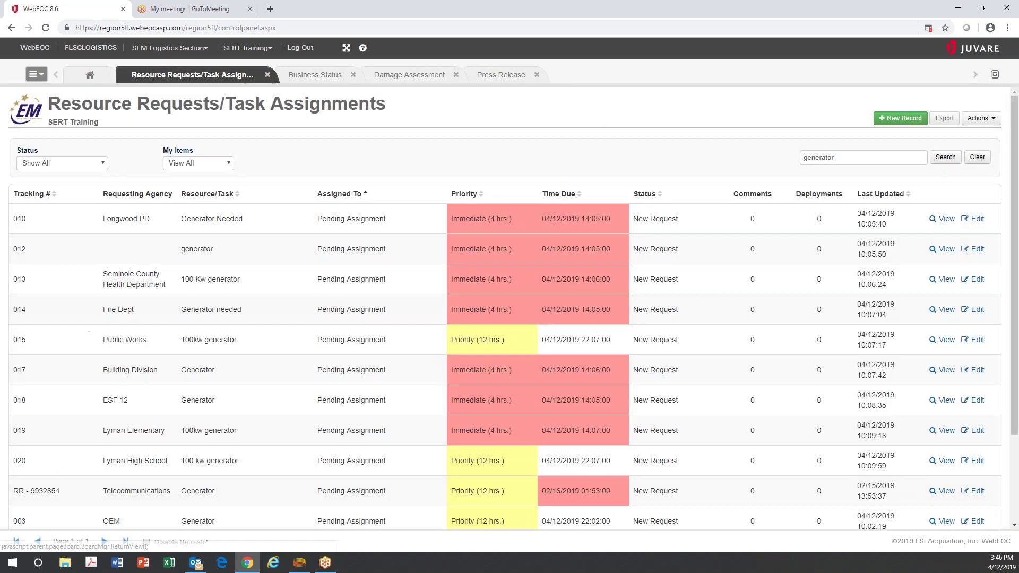
# Step: Disable the automatic refresh of Resource Requests/Task Assignments while looking through its records, and enable it again
pyautogui.scroll(-1, 791, 443)
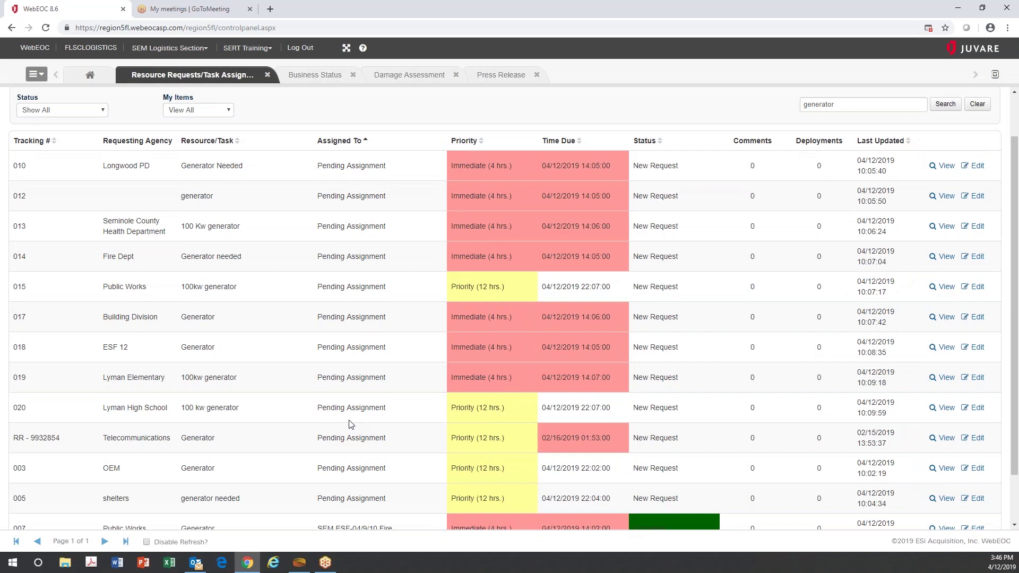
pyautogui.scroll(1, 335, 417)
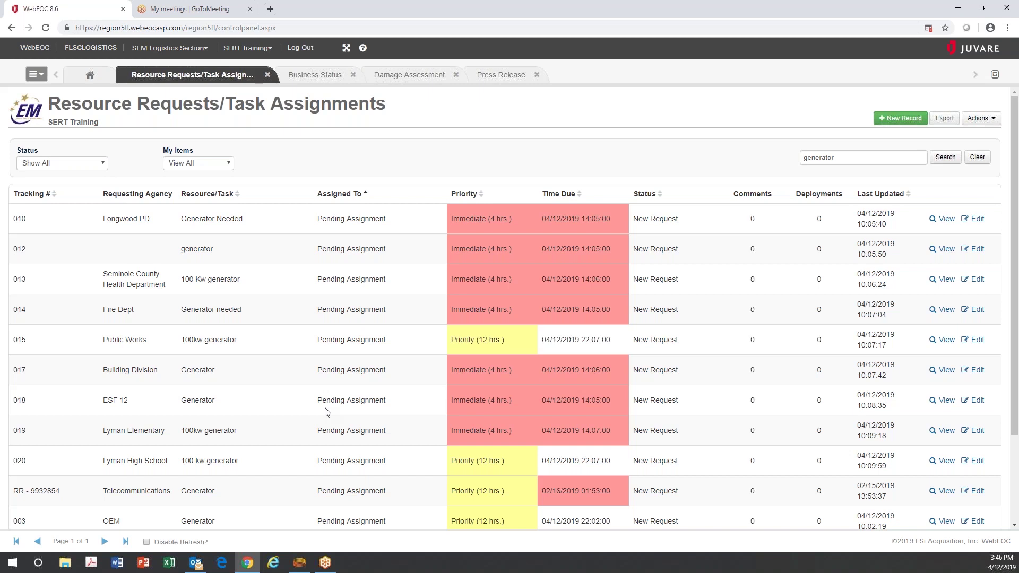
pyautogui.scroll(-1, 378, 281)
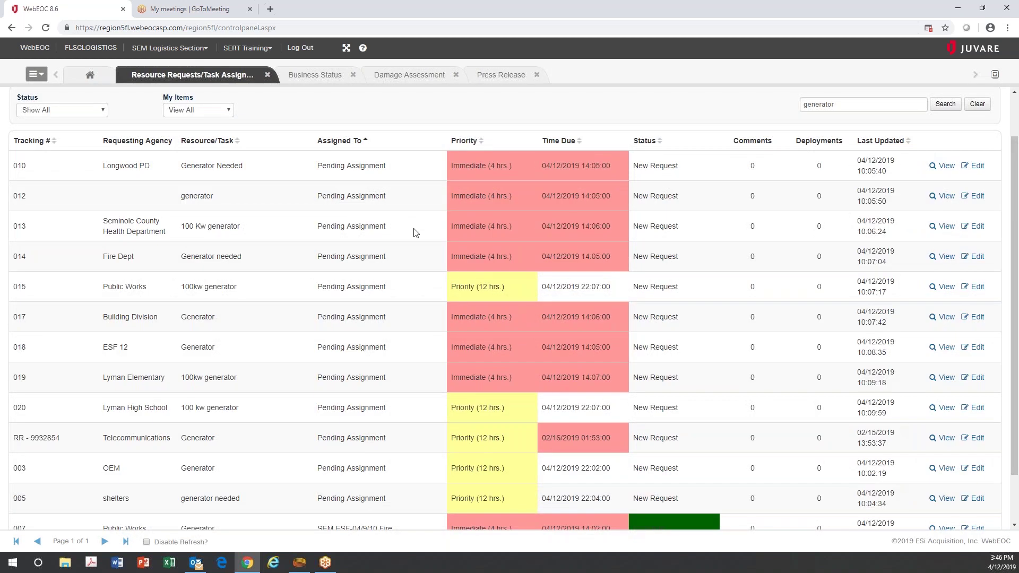
pyautogui.scroll(-1, 411, 212)
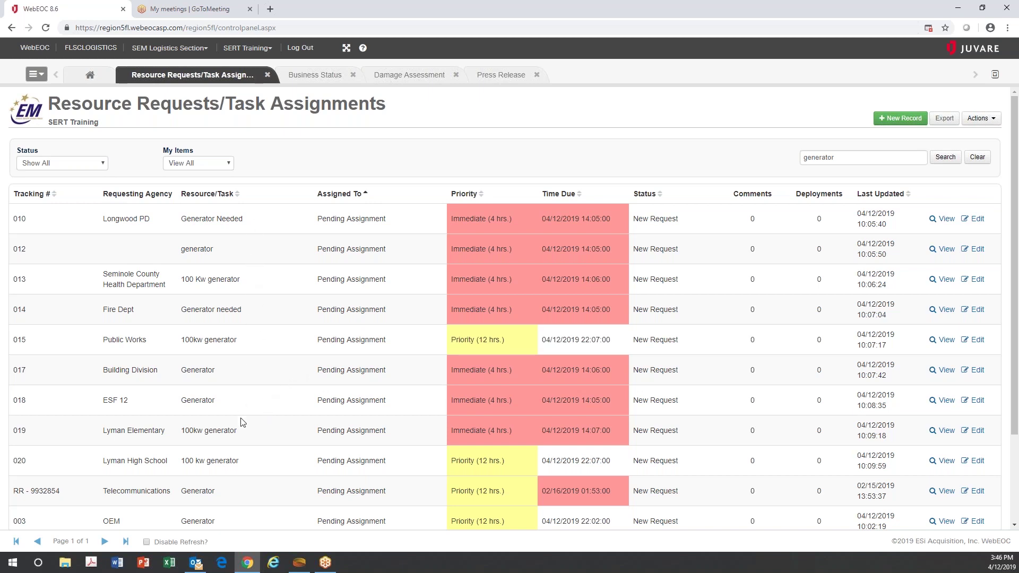
pyautogui.click(147, 543)
pyautogui.scroll(-2, 278, 254)
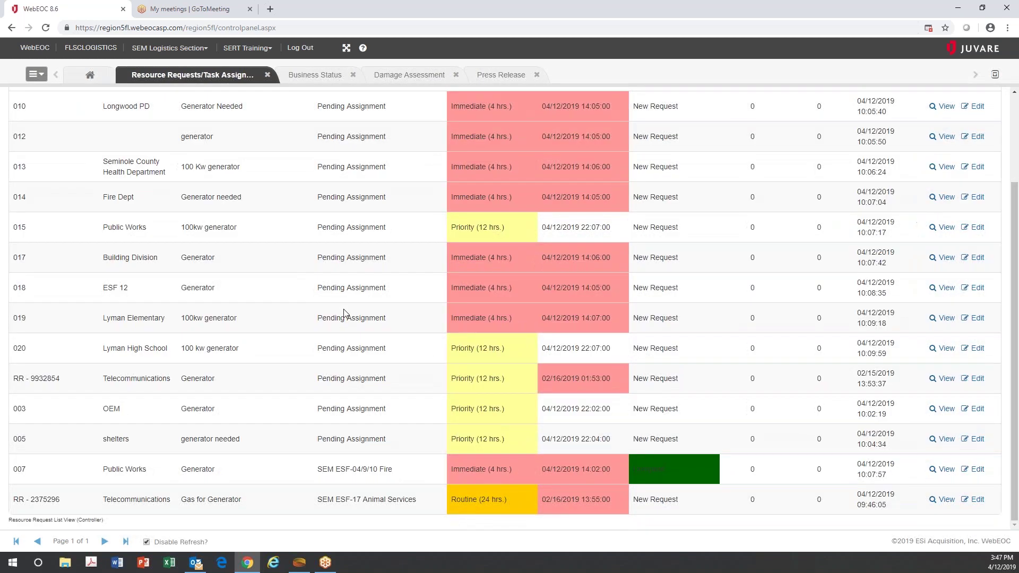
pyautogui.scroll(1, 445, 353)
pyautogui.scroll(2, 445, 346)
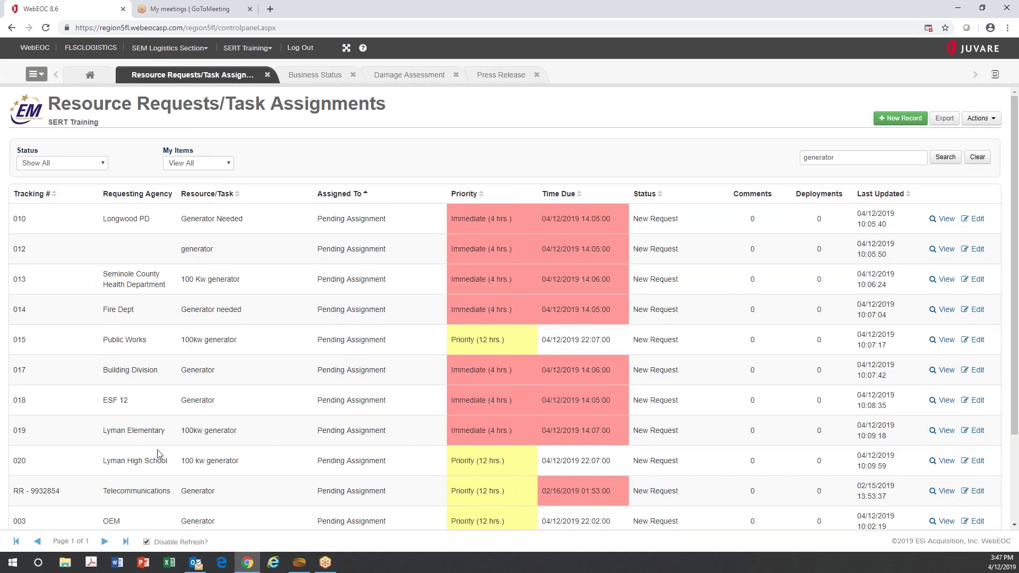
pyautogui.click(147, 542)
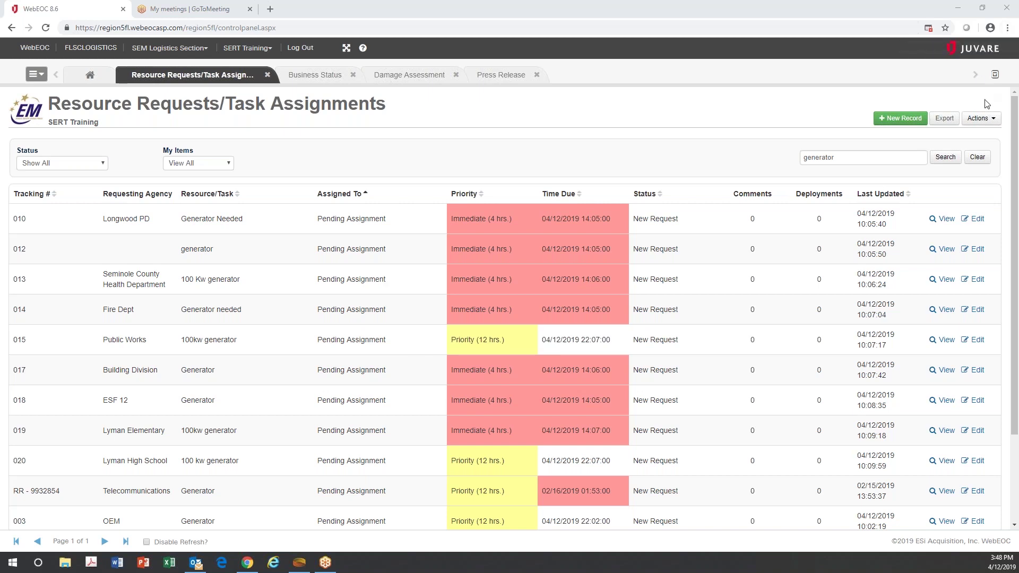
# Step: Check the additional actions offered for the Resource Requests/Task Assignments board without running any of them
pyautogui.click(986, 119)
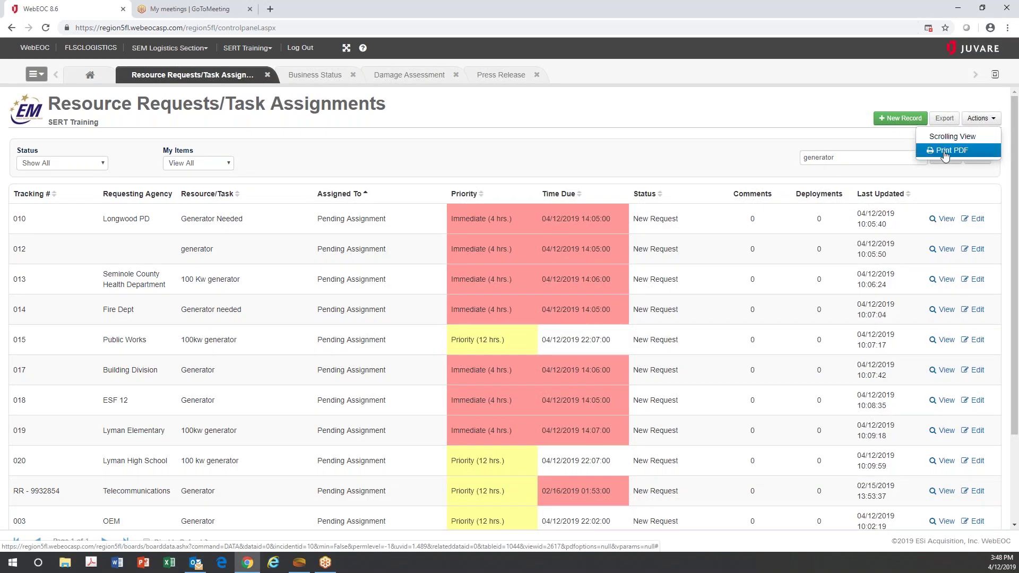
pyautogui.click(799, 114)
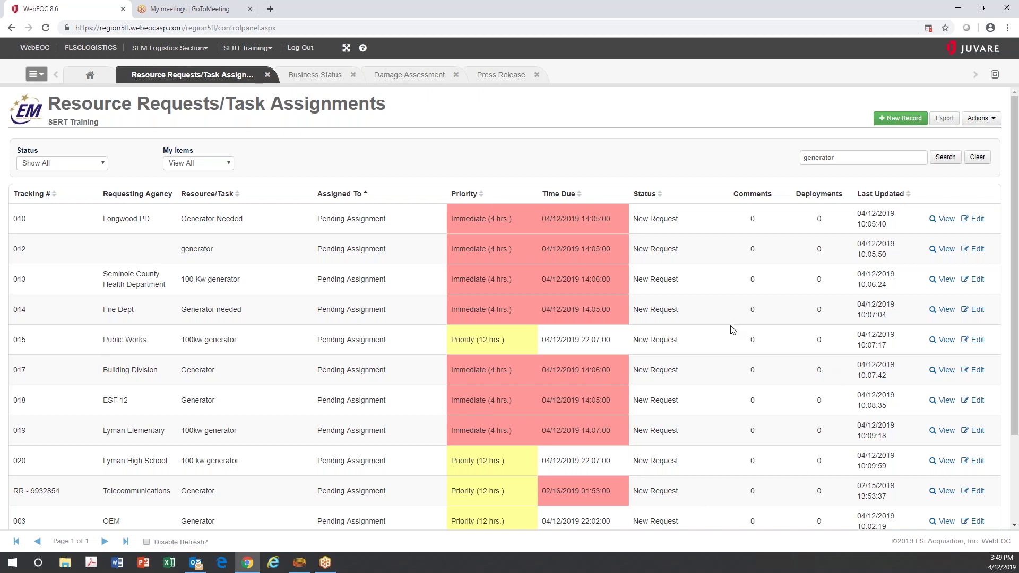
pyautogui.scroll(-1, 731, 326)
pyautogui.scroll(1, 847, 206)
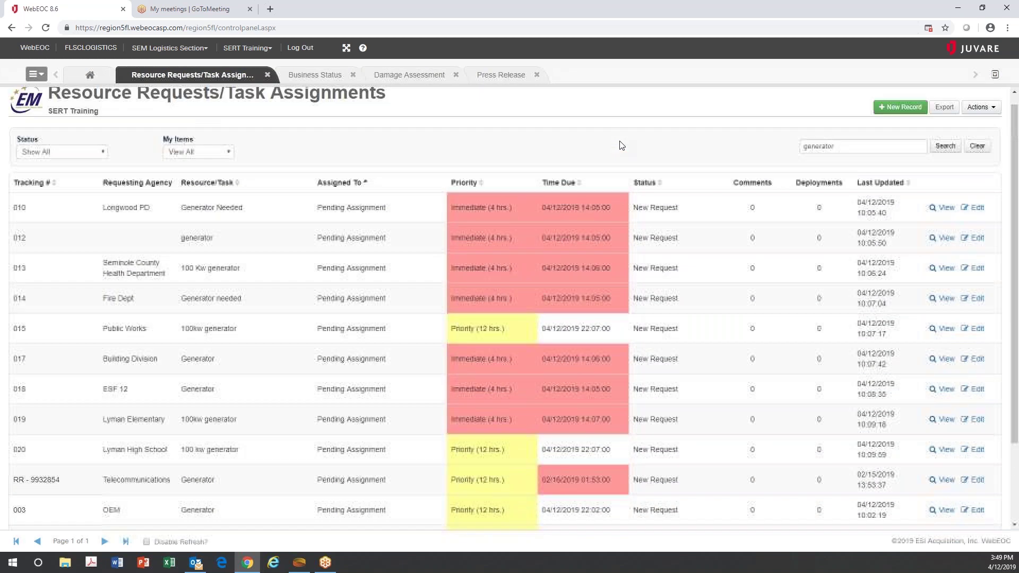
# Step: Switch between the open Business Status, Resource Requests/Task Assignments, Damage Assessment and Press Release boards, ending on Damage Assessment
pyautogui.click(328, 77)
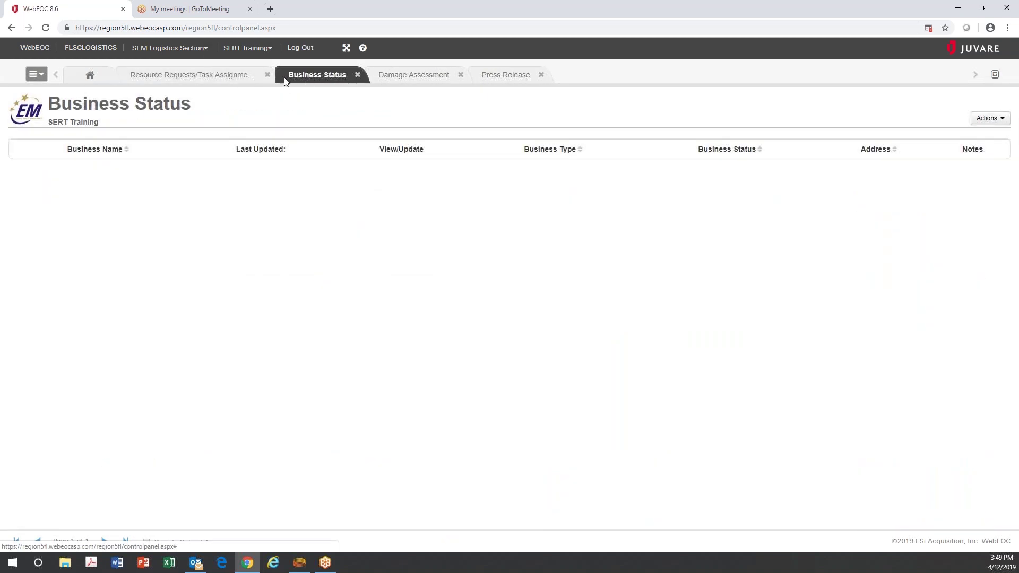
pyautogui.click(222, 77)
pyautogui.click(402, 78)
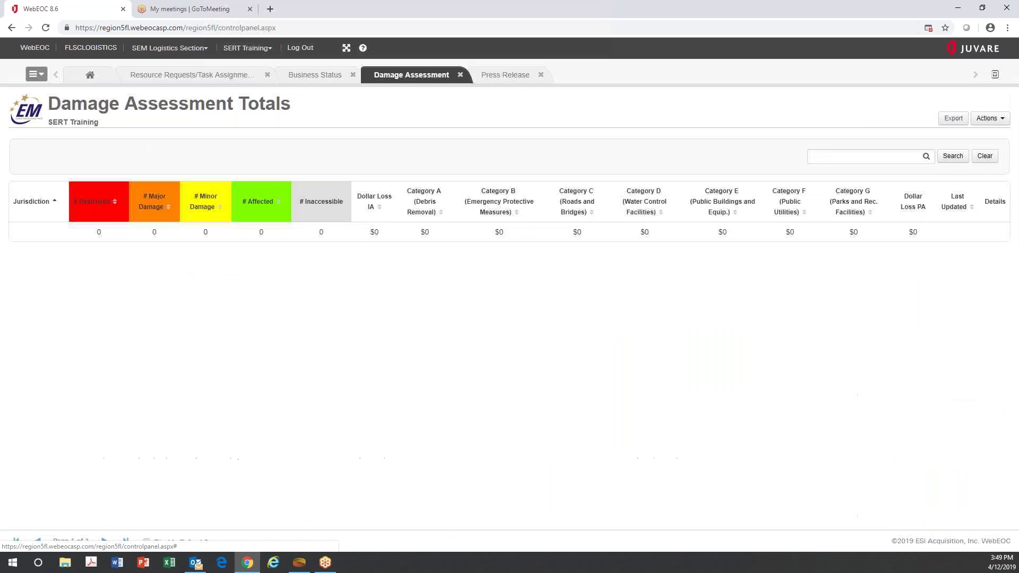
pyautogui.click(507, 79)
pyautogui.click(424, 80)
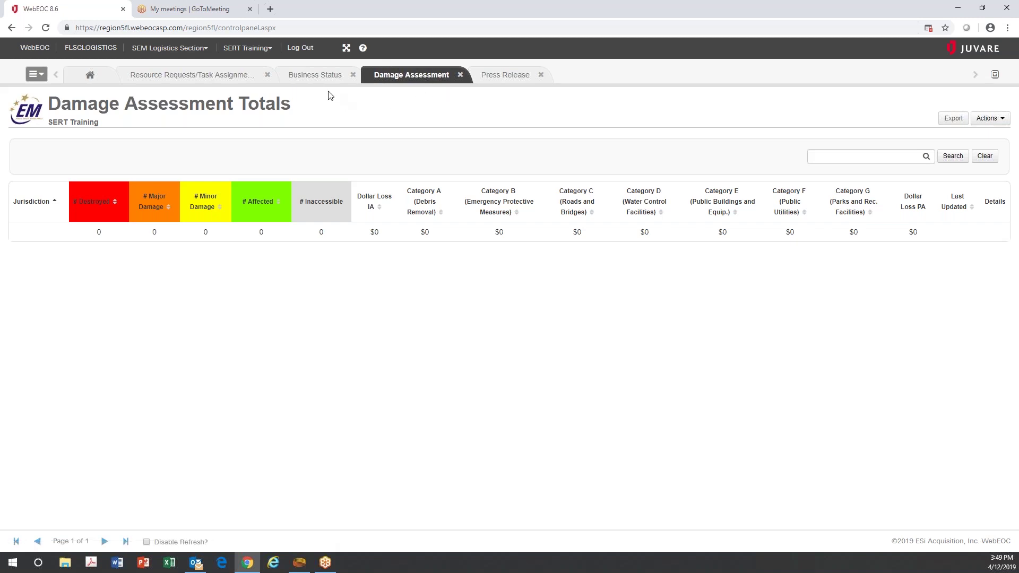
# Step: Log out of WebEOC and highlight the Seminole County representative's contact line on the login page
pyautogui.click(308, 50)
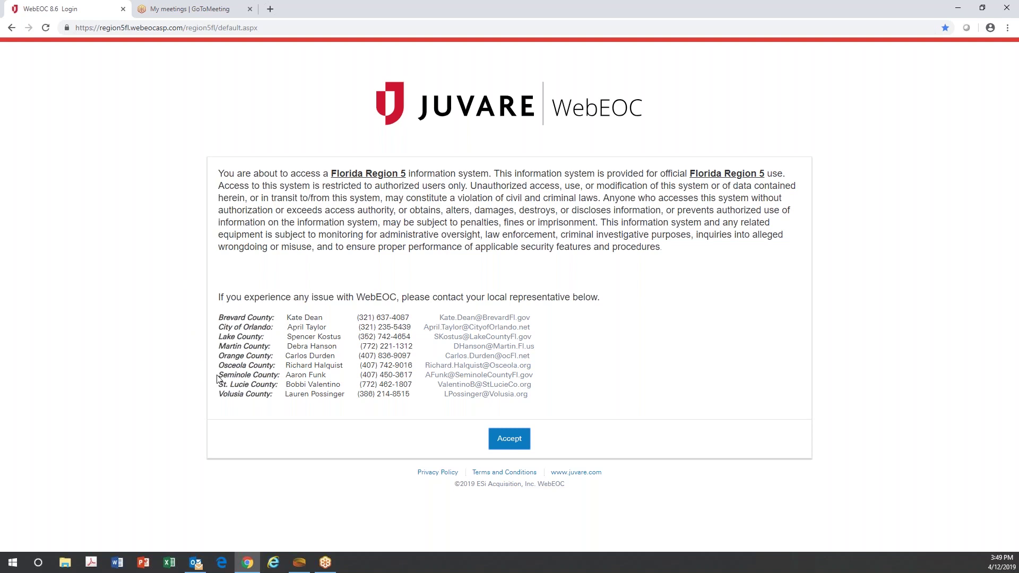
pyautogui.moveTo(219, 375); pyautogui.dragTo(532, 374)
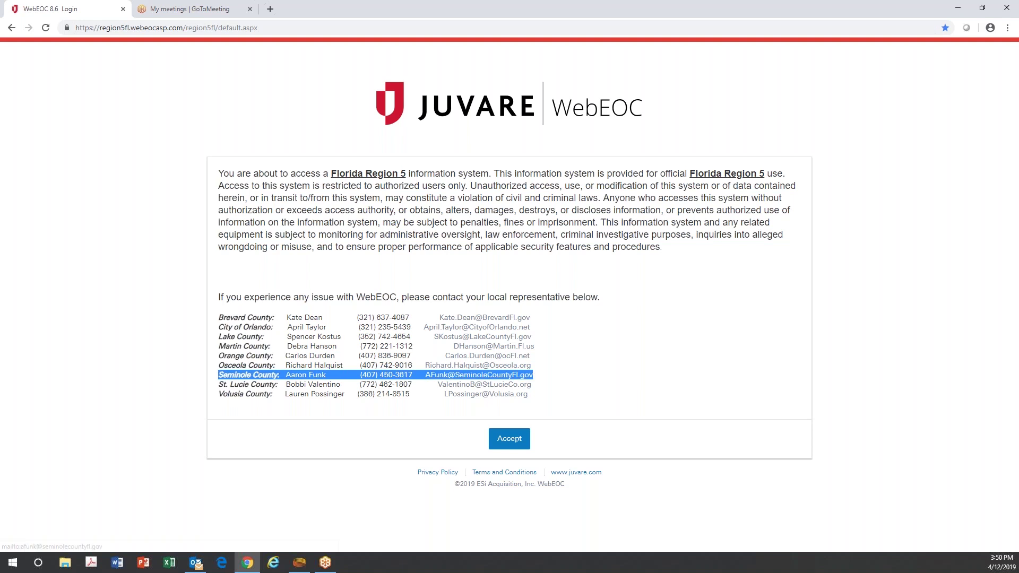